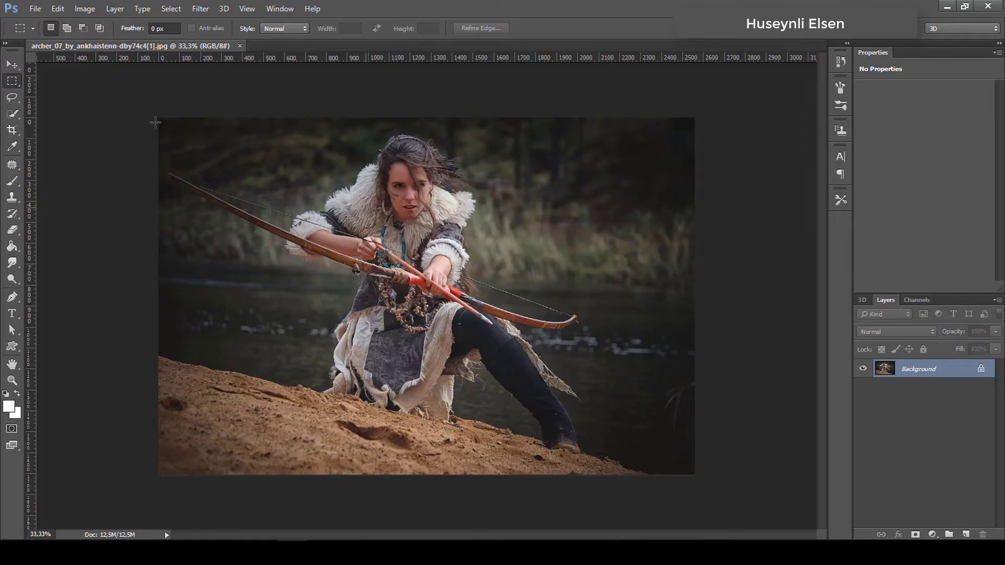
# Duplicate the Background layer and set the copy's blend mode to Overlay
pyautogui.rightClick(942, 370)
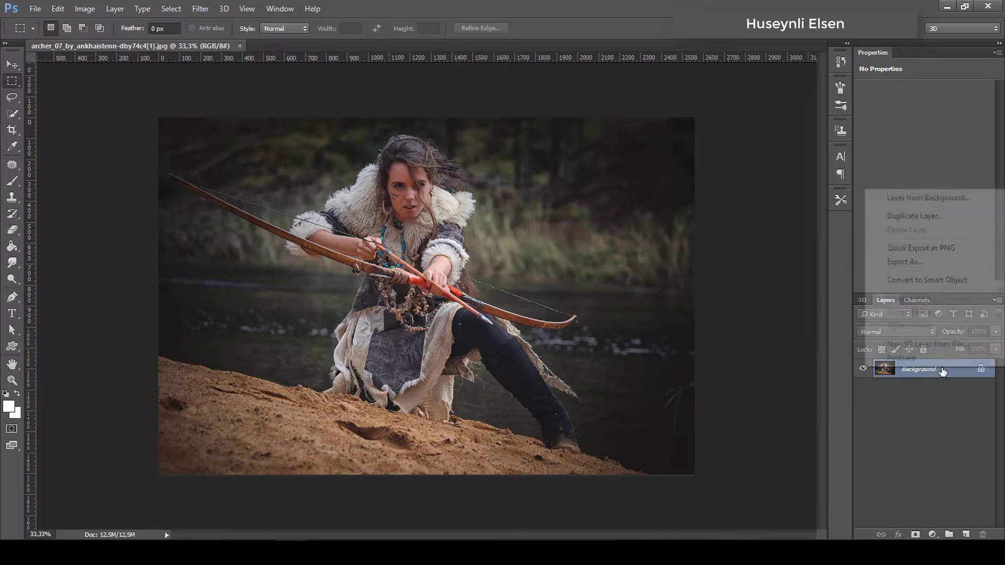
pyautogui.click(950, 217)
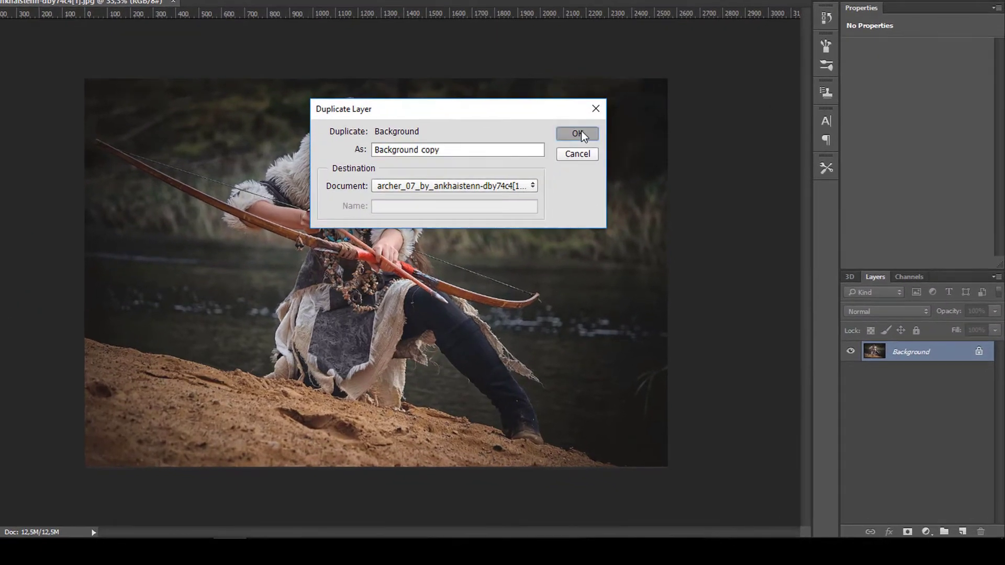
pyautogui.click(611, 168)
pyautogui.click(870, 291)
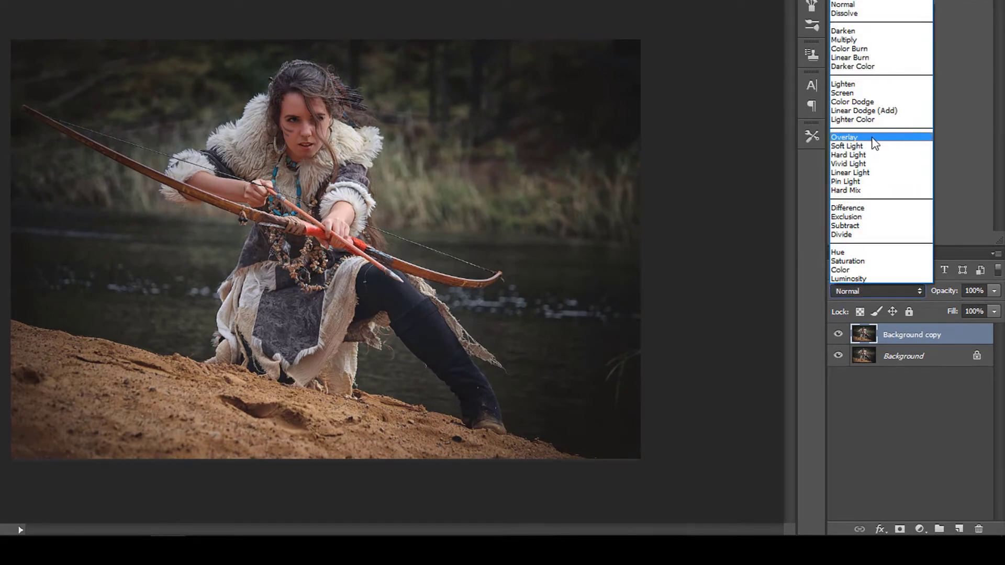
pyautogui.click(880, 144)
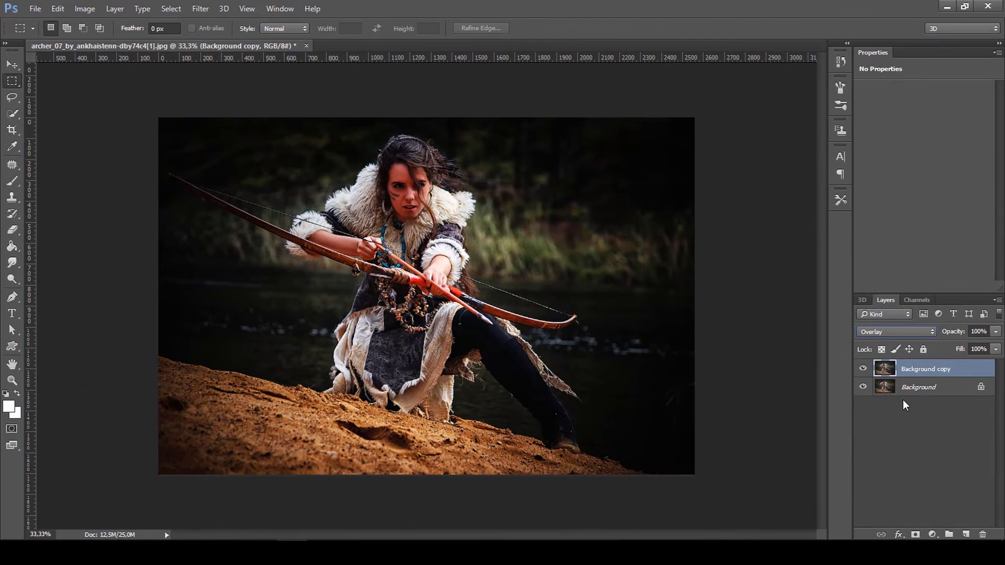
# Apply a High Pass filter with a 41.5-pixel radius to the Background copy
pyautogui.click(199, 9)
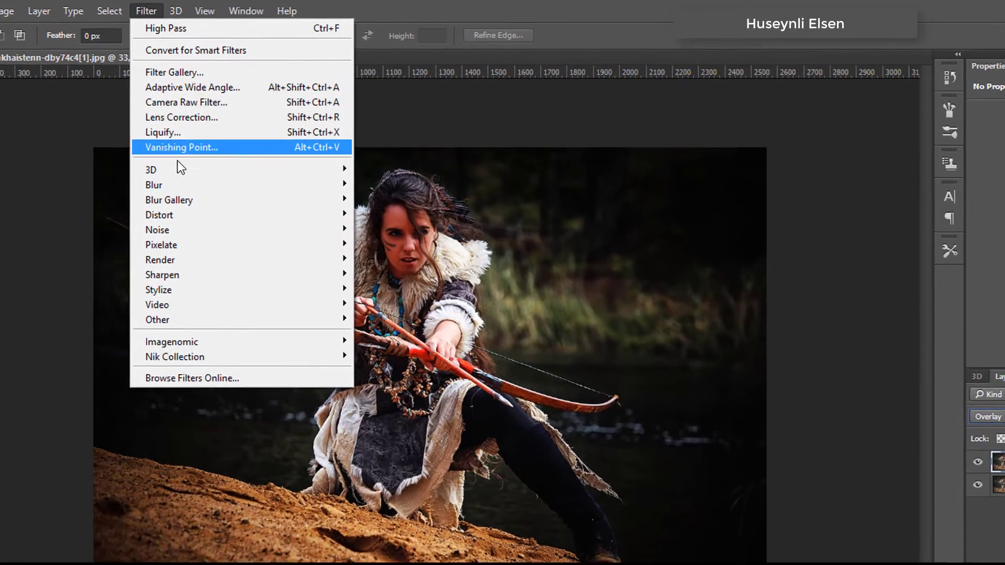
pyautogui.moveTo(143, 339)
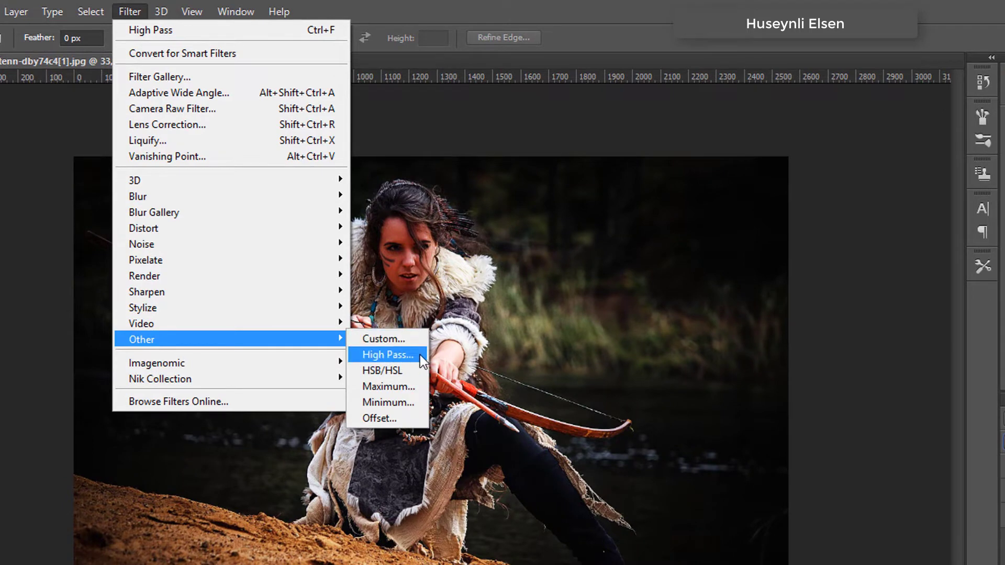
pyautogui.click(416, 354)
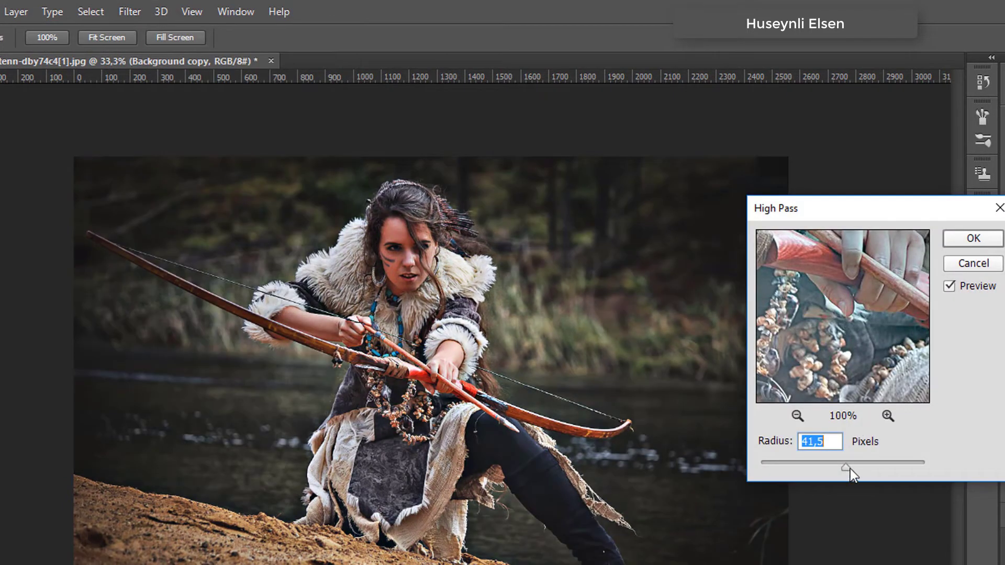
pyautogui.moveTo(847, 468); pyautogui.dragTo(846, 467)
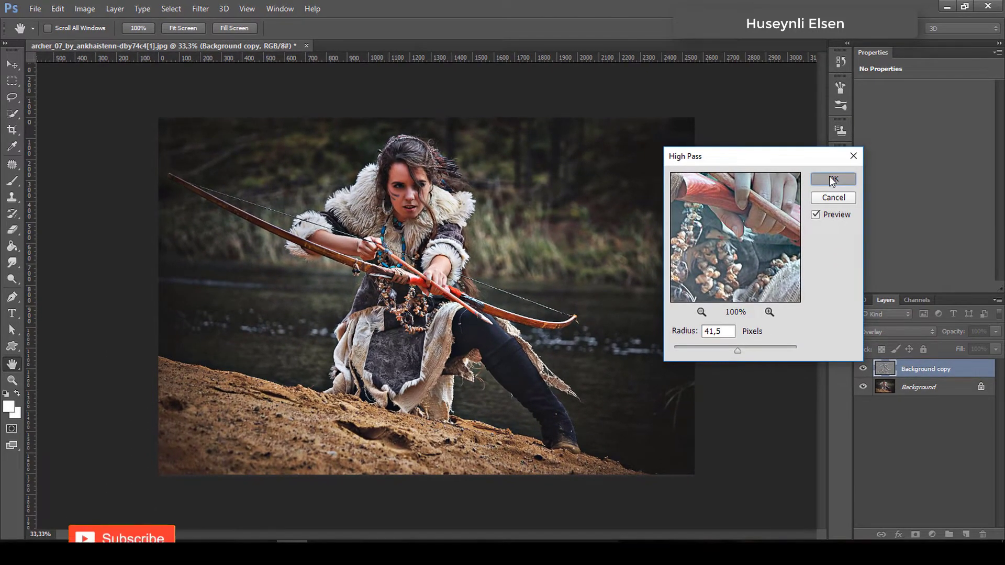
pyautogui.click(832, 180)
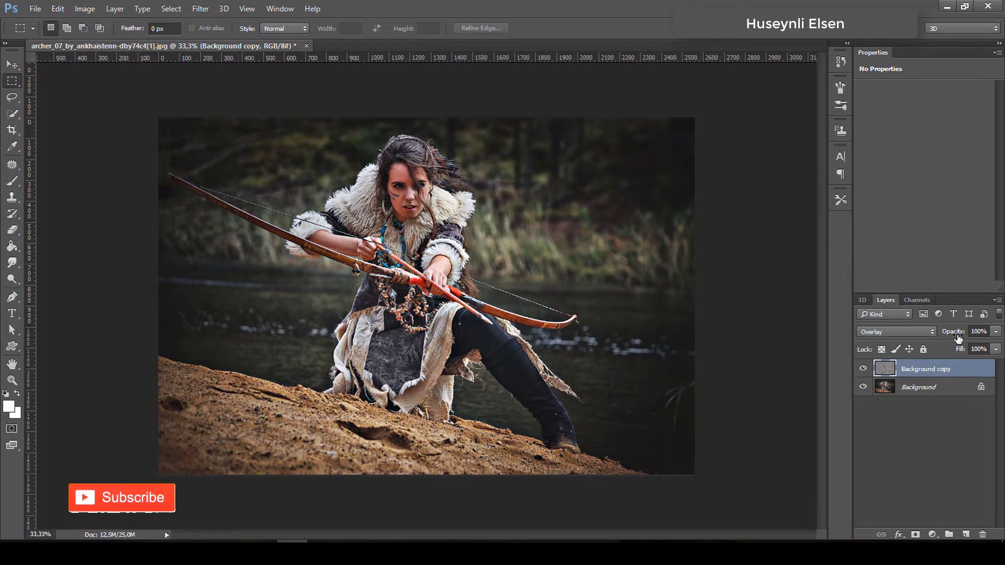
# Lower the Background copy's opacity to 42%, toggling its visibility to compare
pyautogui.moveTo(957, 340); pyautogui.dragTo(935, 336)
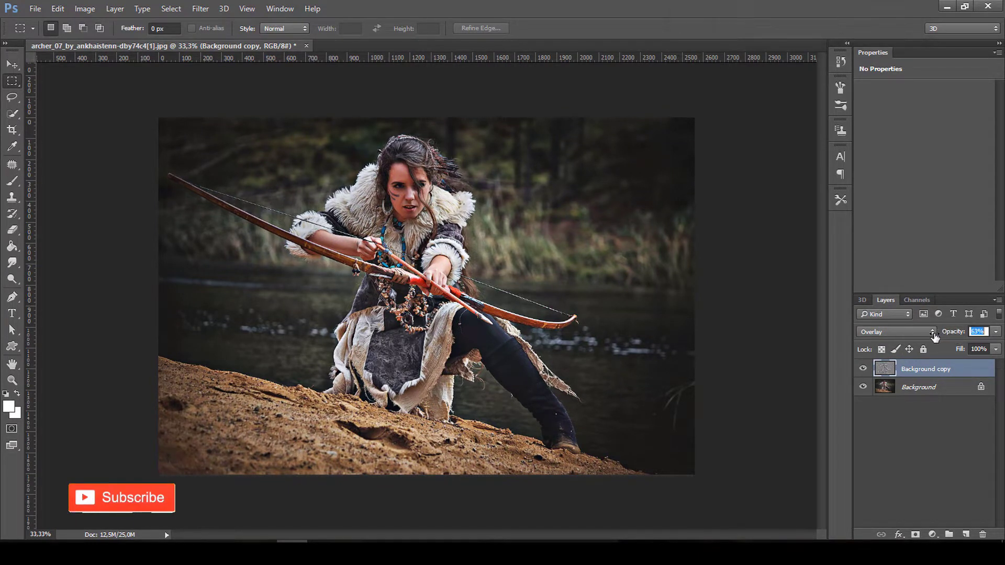
pyautogui.moveTo(995, 331); pyautogui.dragTo(962, 345)
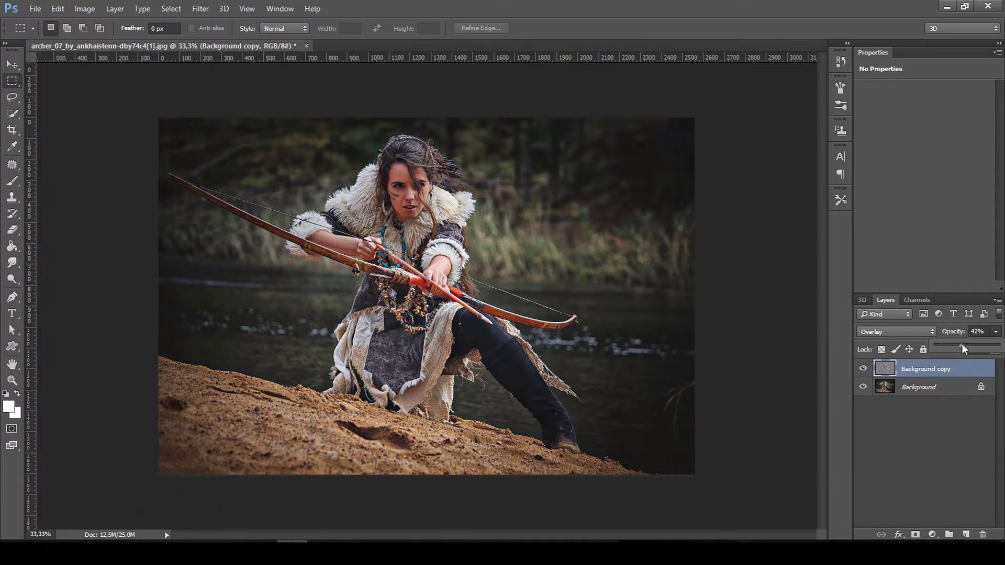
pyautogui.click(956, 415)
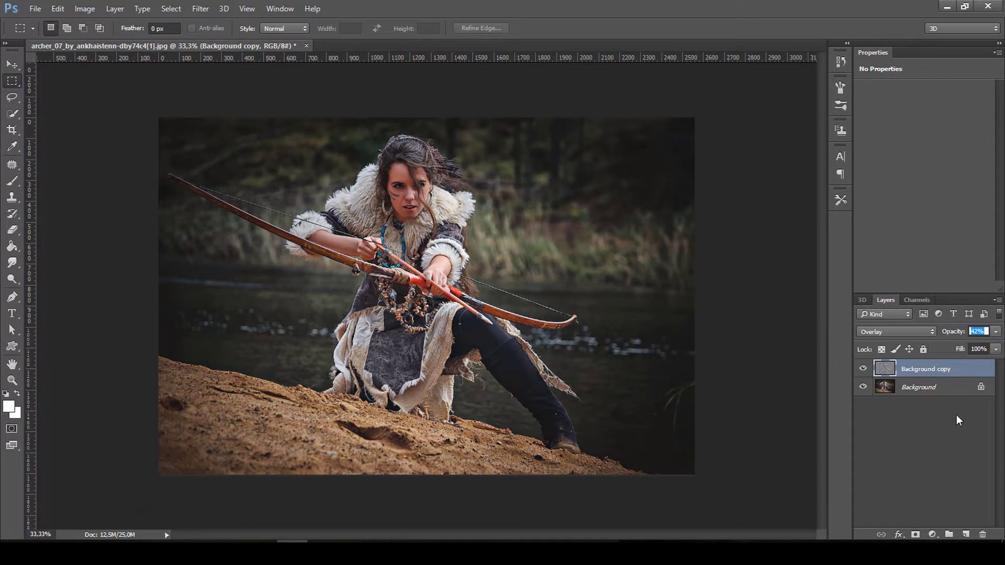
pyautogui.click(863, 368)
pyautogui.click(932, 369)
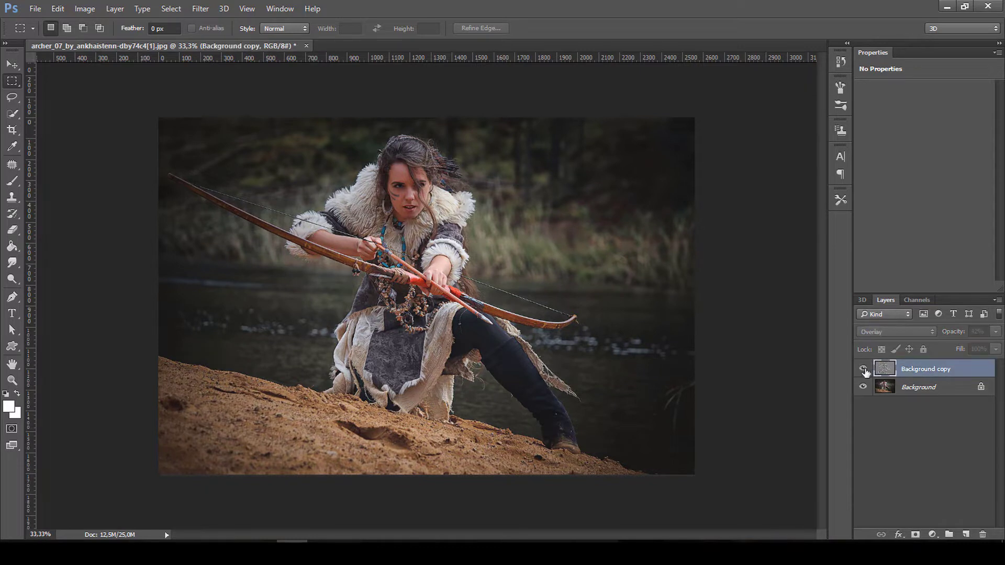
pyautogui.click(863, 369)
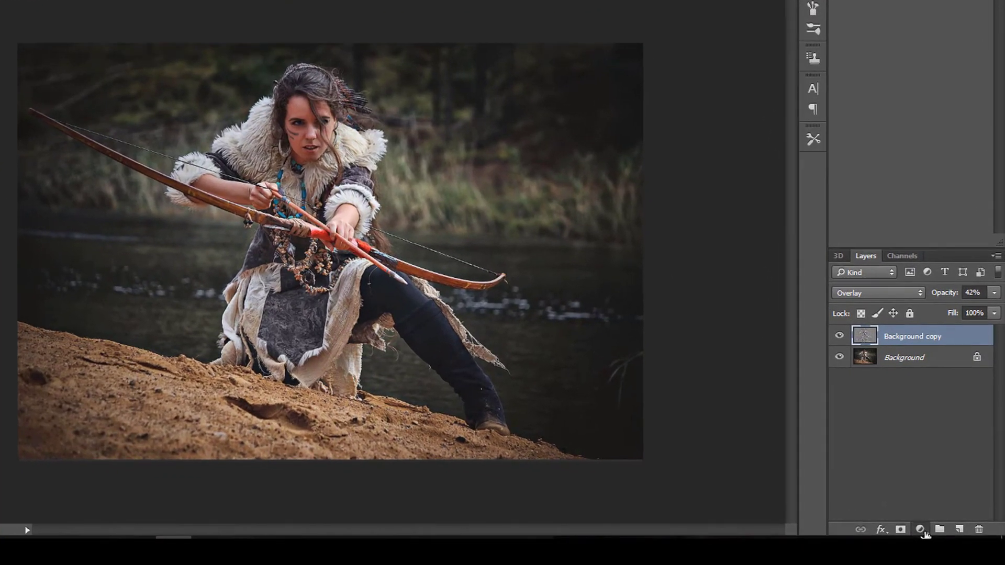
# Add a Vibrance adjustment layer with Saturation -33, toggling it to compare
pyautogui.click(921, 530)
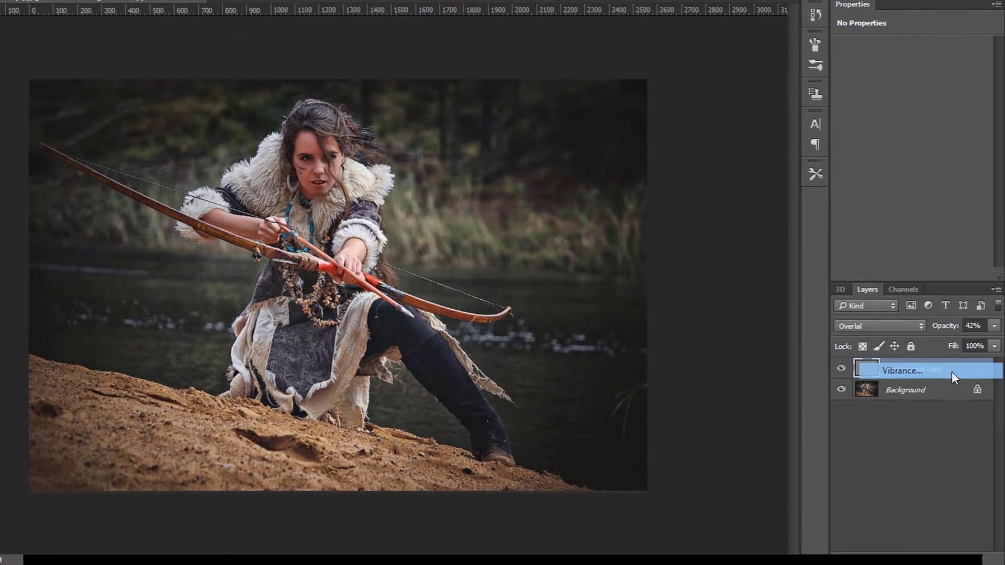
pyautogui.click(952, 346)
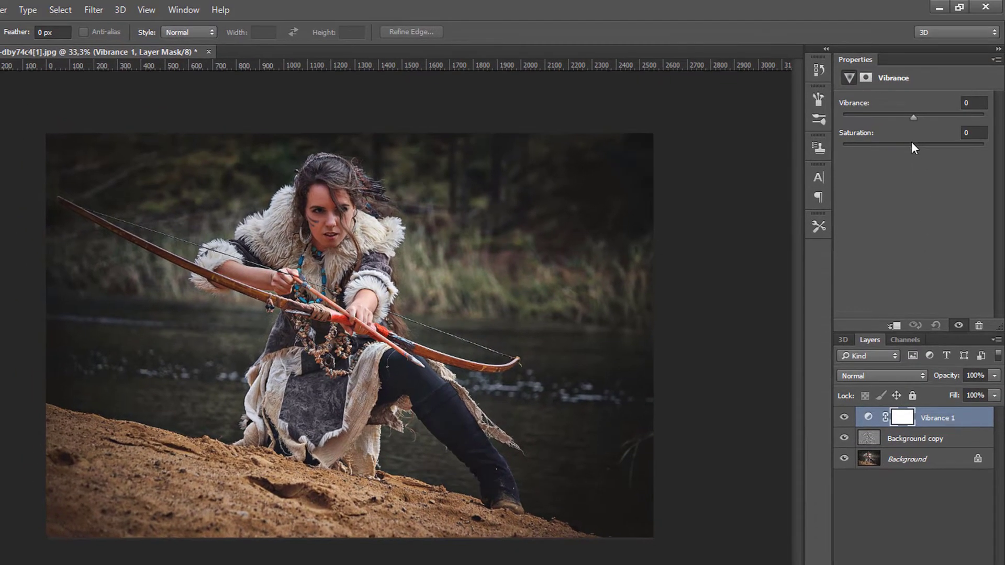
pyautogui.moveTo(913, 146); pyautogui.dragTo(889, 144)
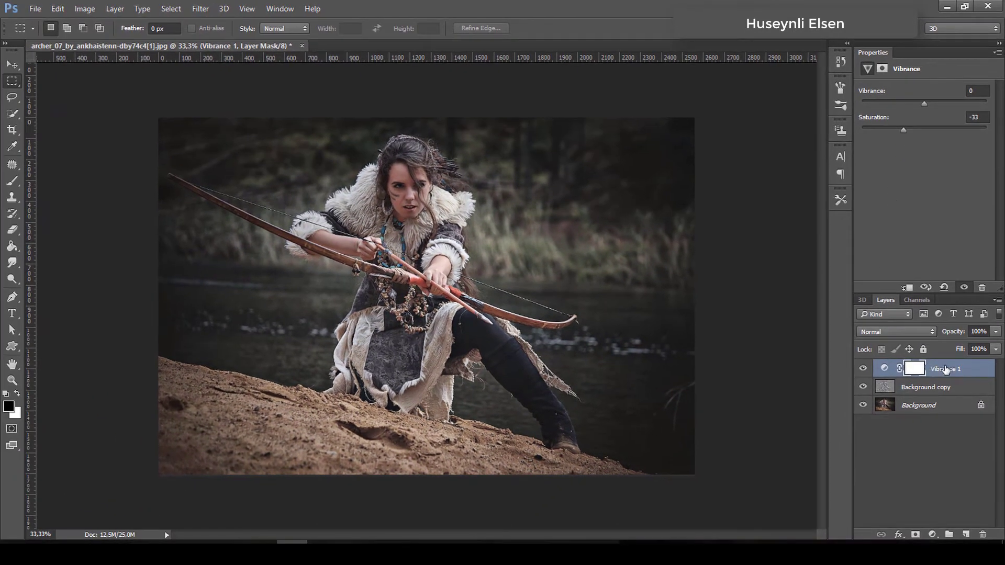
pyautogui.click(884, 368)
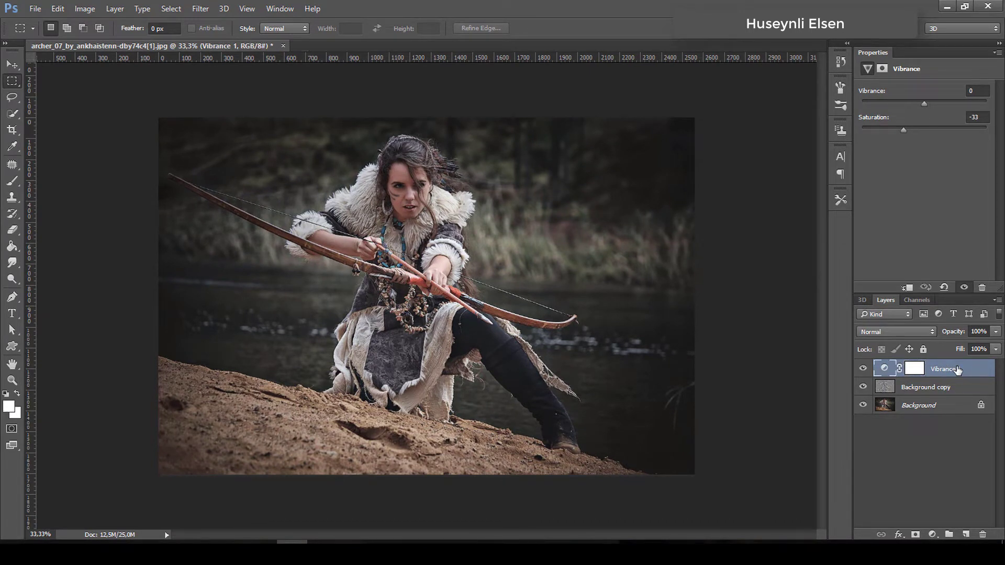
pyautogui.click(863, 369)
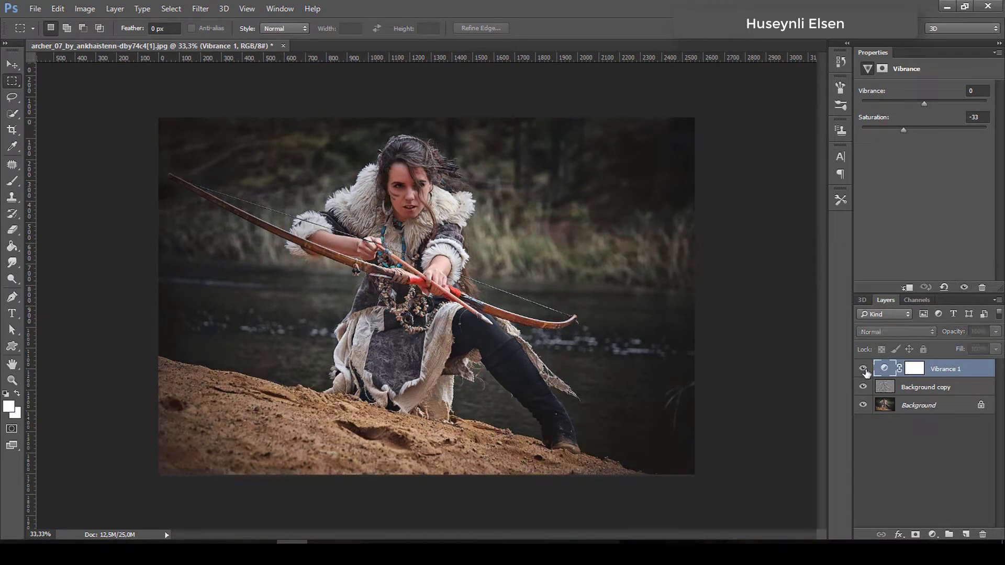
pyautogui.click(863, 369)
pyautogui.click(863, 369)
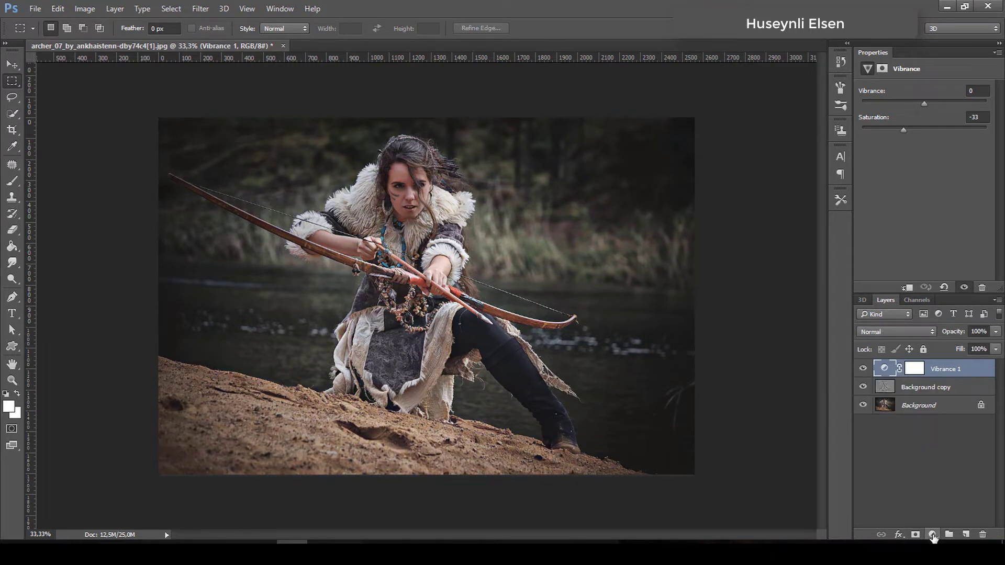
# Add a Gradient Map layer using a pure black-to-white gradient
pyautogui.click(933, 536)
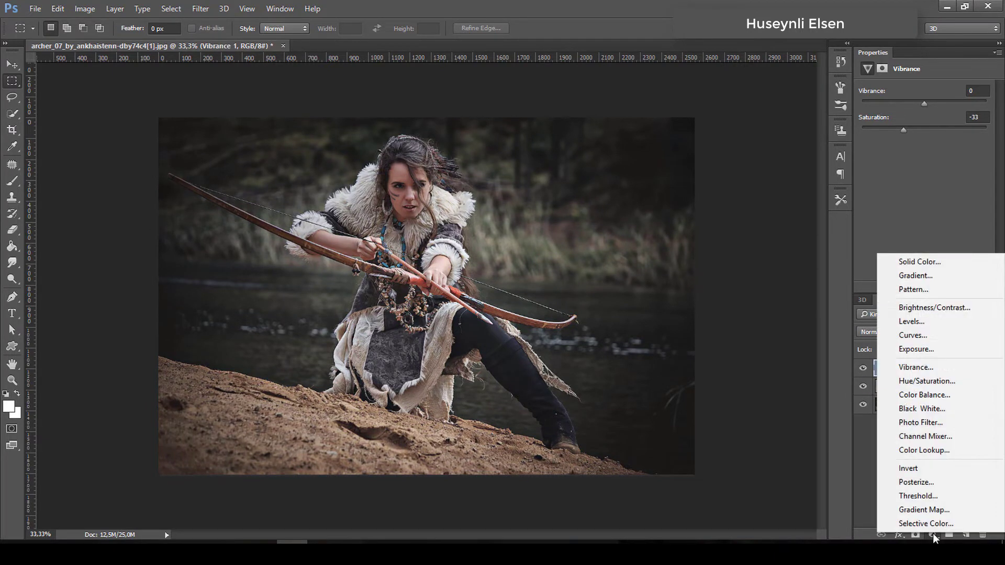
pyautogui.click(963, 513)
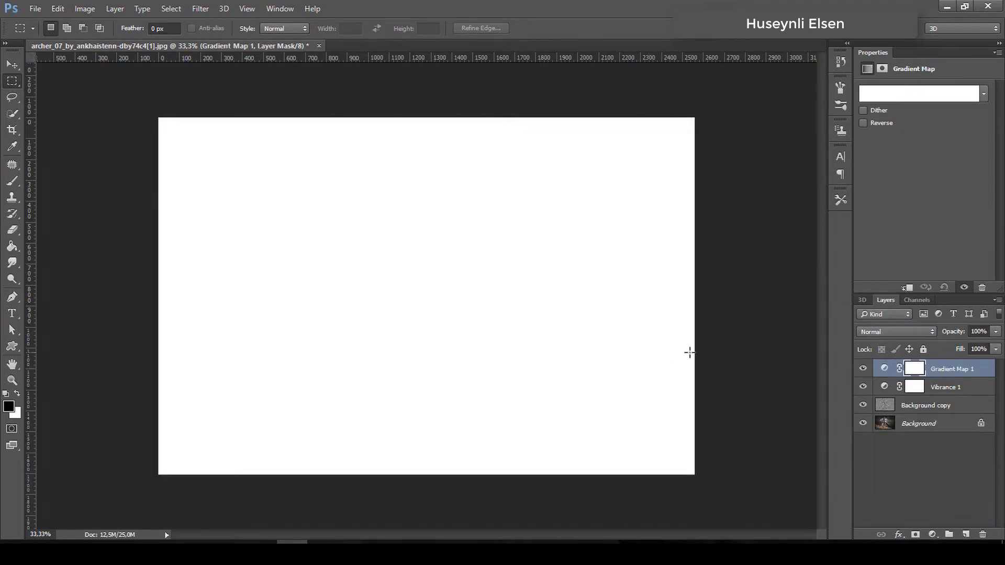
pyautogui.click(908, 97)
pyautogui.click(444, 216)
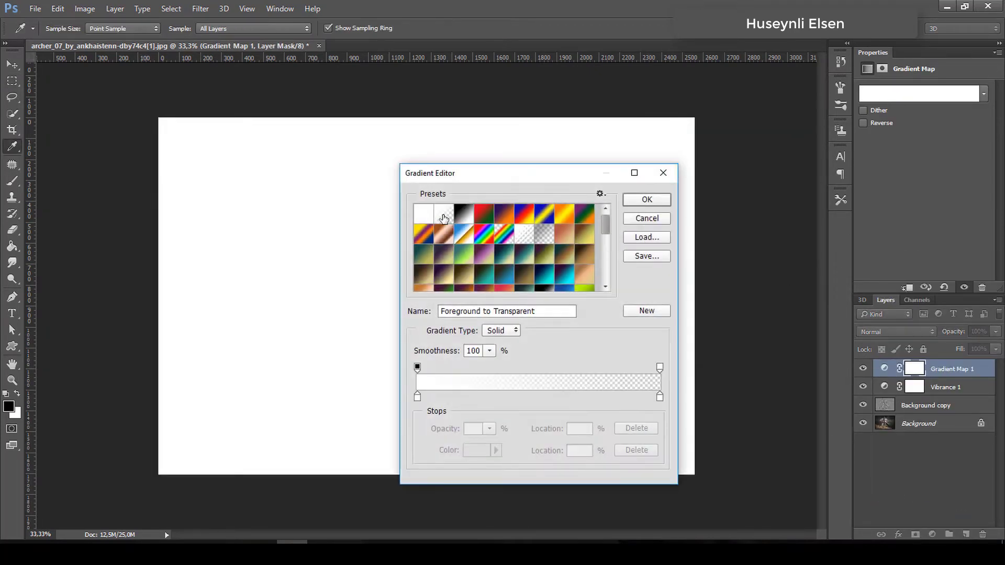
pyautogui.click(418, 396)
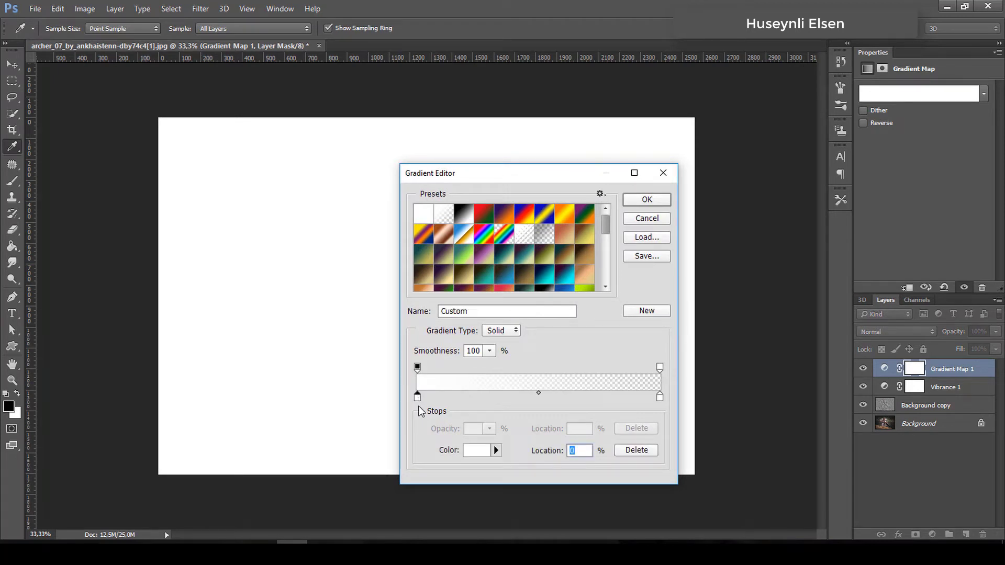
pyautogui.click(481, 450)
pyautogui.click(625, 362)
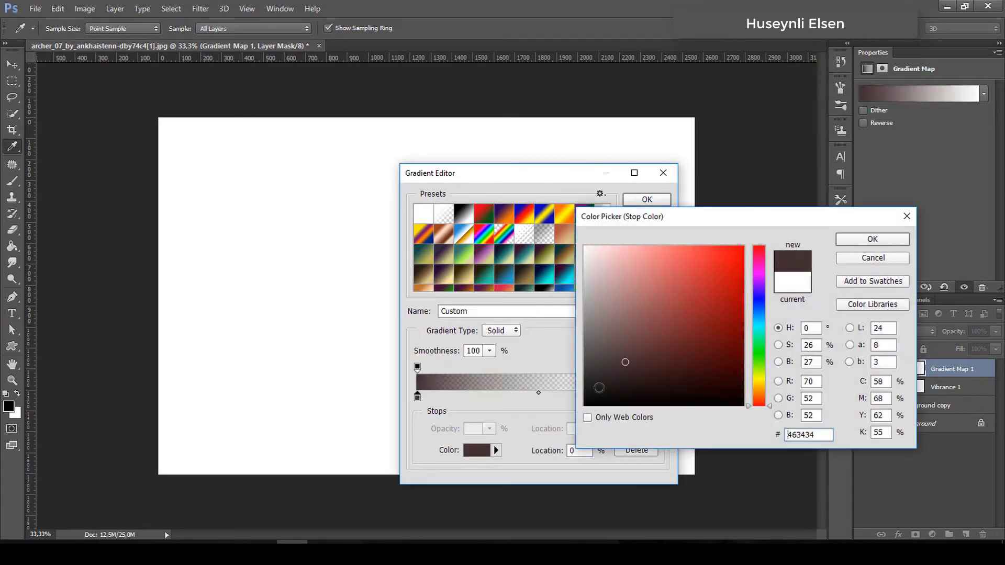
pyautogui.moveTo(599, 388); pyautogui.dragTo(585, 405)
pyautogui.click(872, 239)
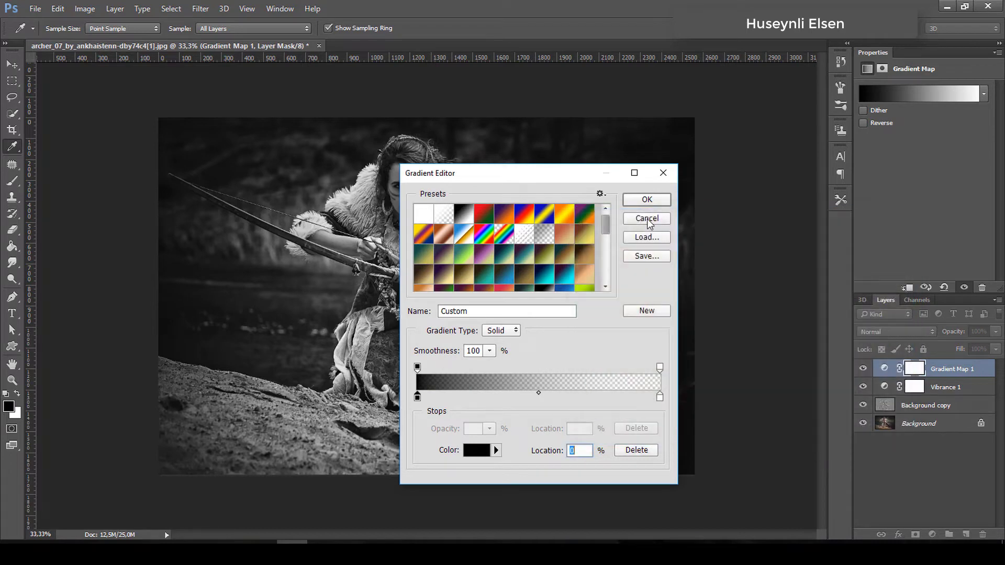
pyautogui.click(639, 200)
# Blend Gradient Map 1 in Soft Light at 35% opacity, toggling it to compare
pyautogui.click(889, 330)
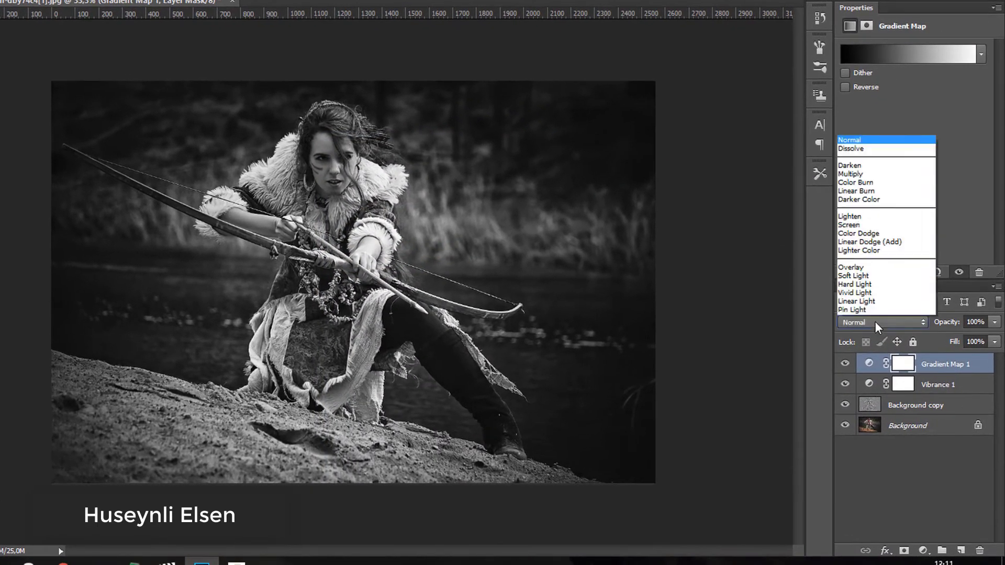
pyautogui.click(853, 183)
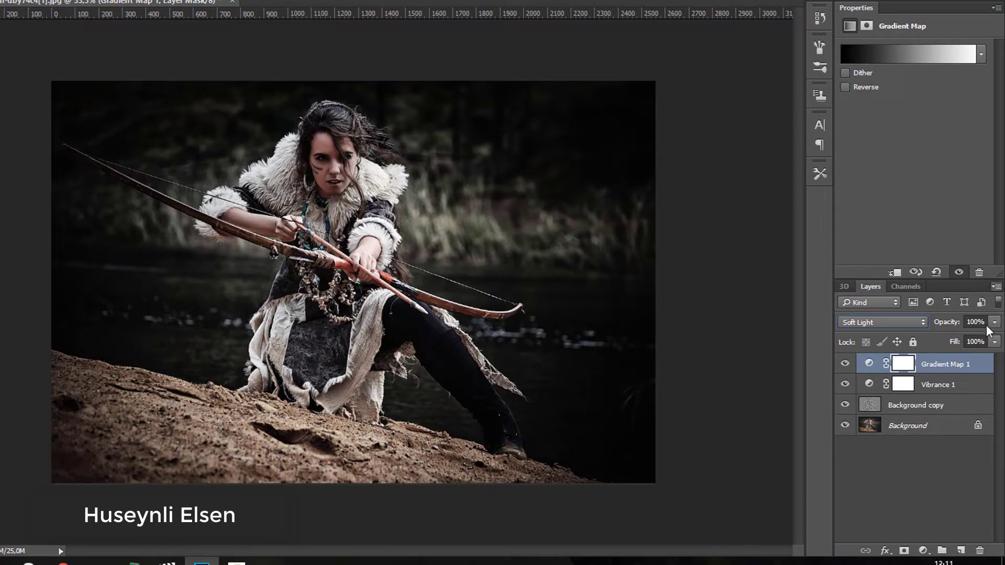
pyautogui.moveTo(952, 324); pyautogui.dragTo(908, 334)
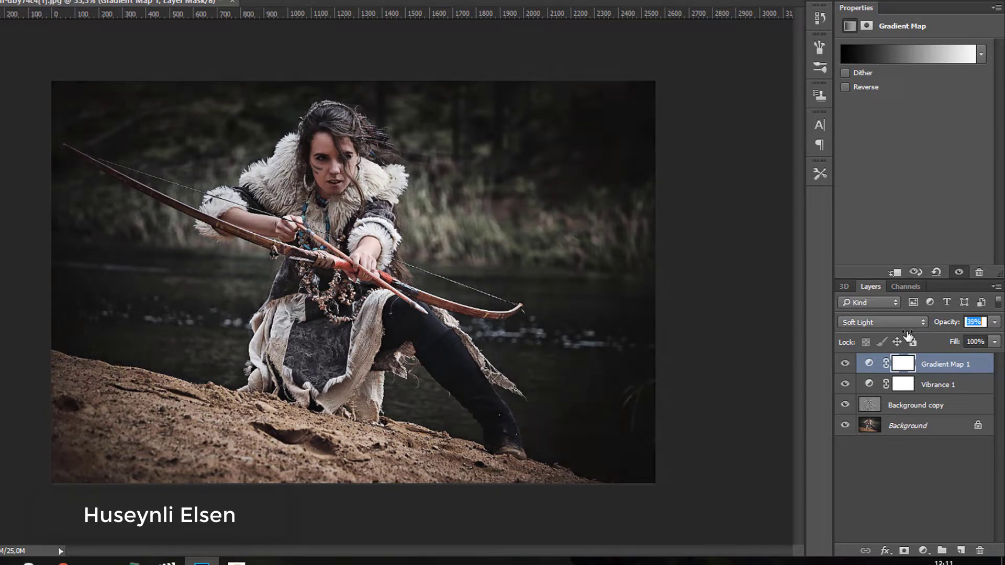
pyautogui.click(845, 363)
pyautogui.click(845, 363)
pyautogui.click(964, 366)
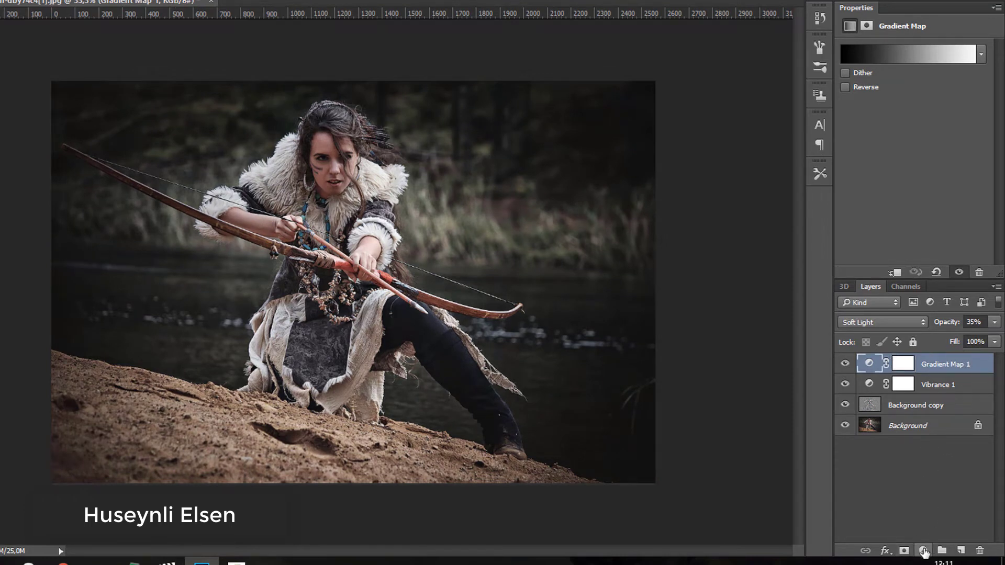
# Add Gradient Map 2 from the Violet, Orange preset with the left stop changed to blue #185a9e
pyautogui.click(923, 551)
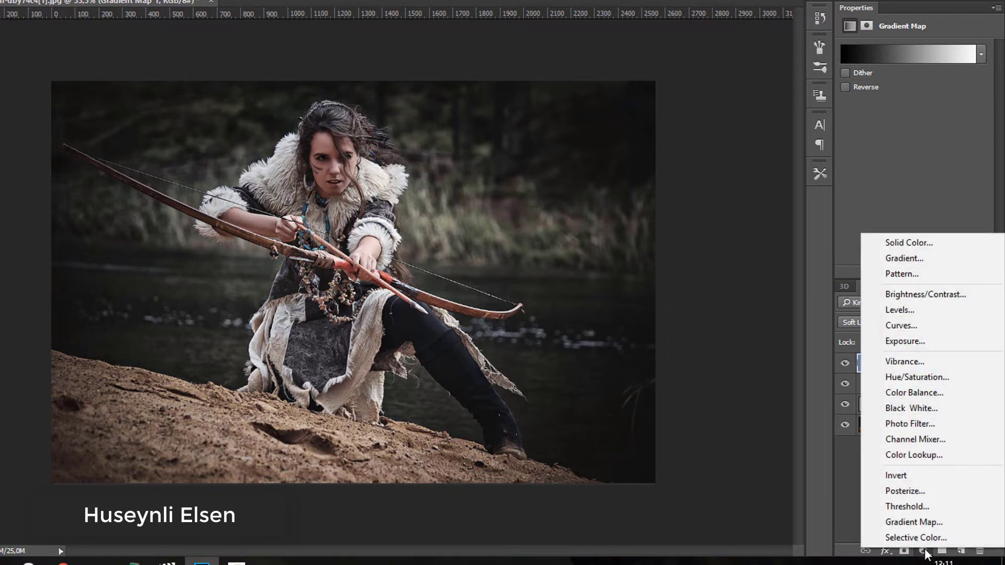
pyautogui.click(930, 522)
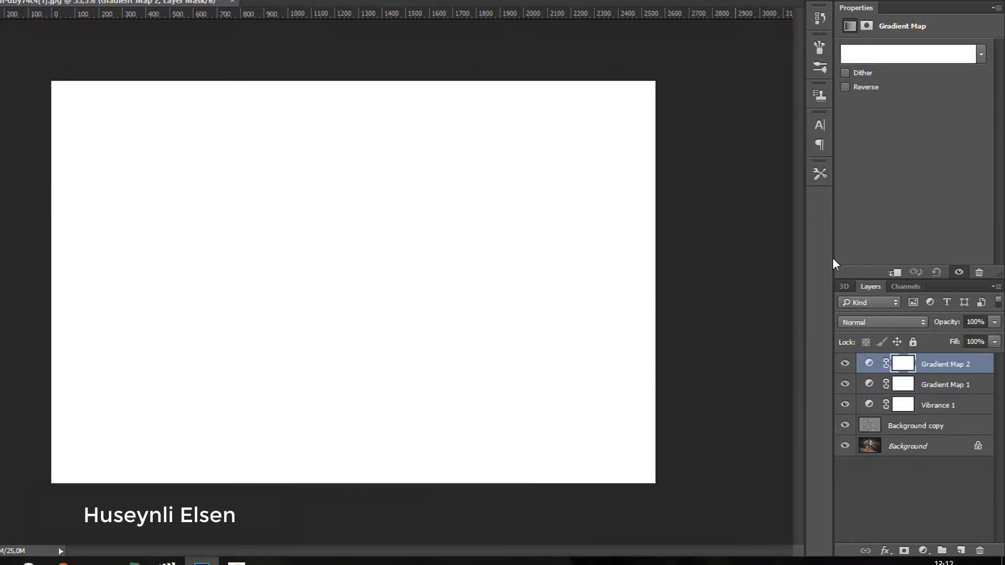
pyautogui.click(891, 55)
pyautogui.click(439, 197)
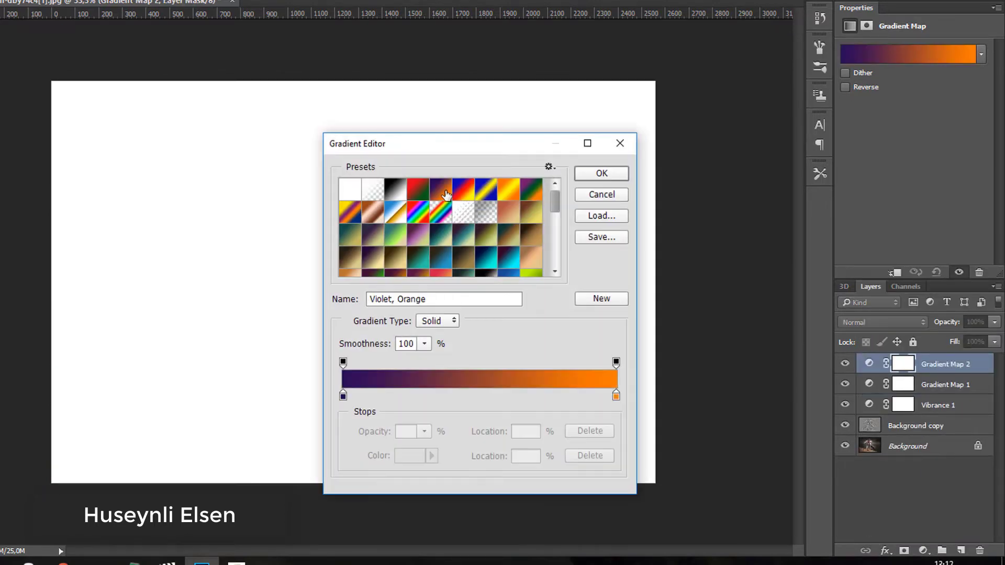
pyautogui.click(343, 396)
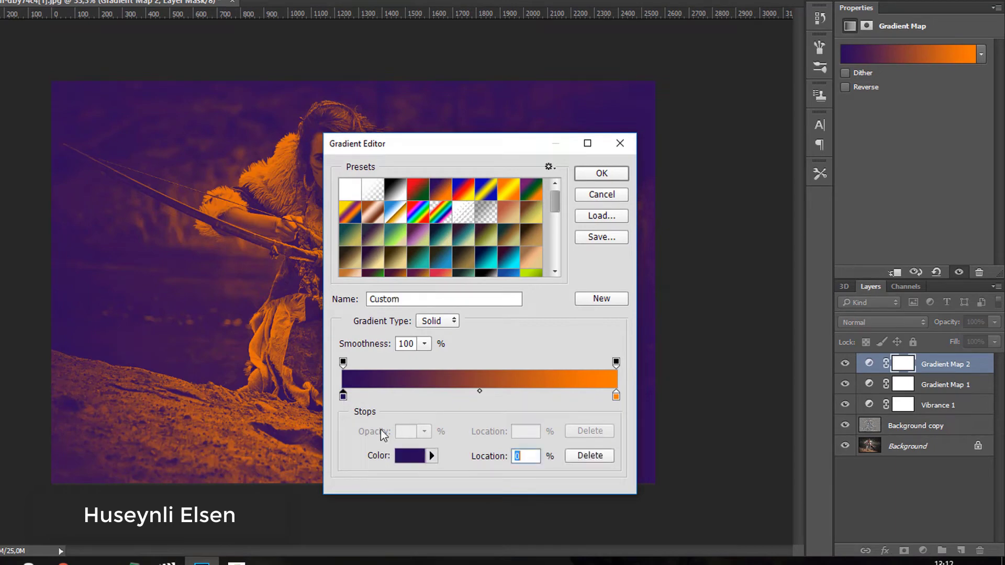
pyautogui.click(409, 456)
pyautogui.moveTo(728, 301)
pyautogui.mouseDown()
pyautogui.moveTo(701, 285)
pyautogui.moveTo(683, 294)
pyautogui.mouseUp()
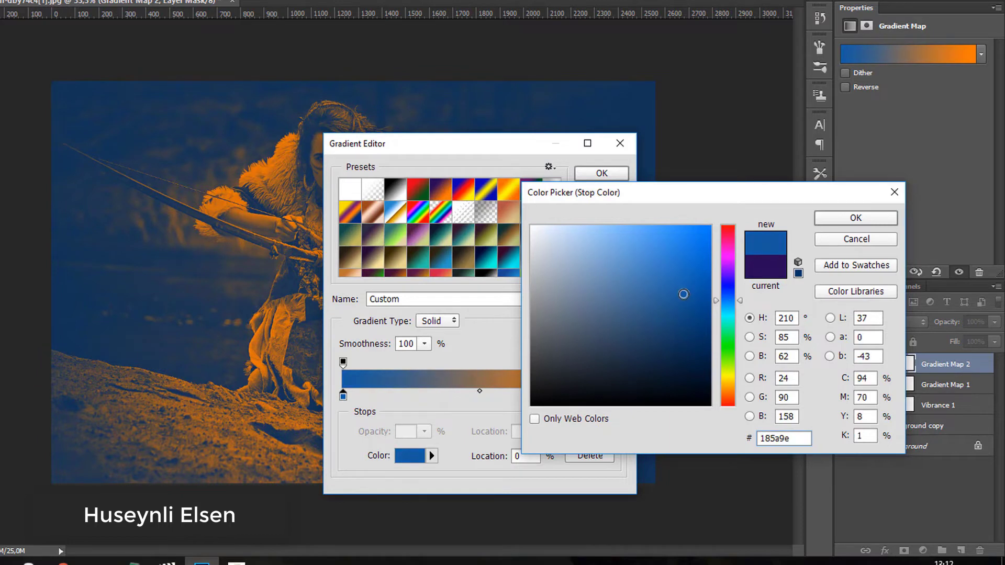
pyautogui.click(856, 217)
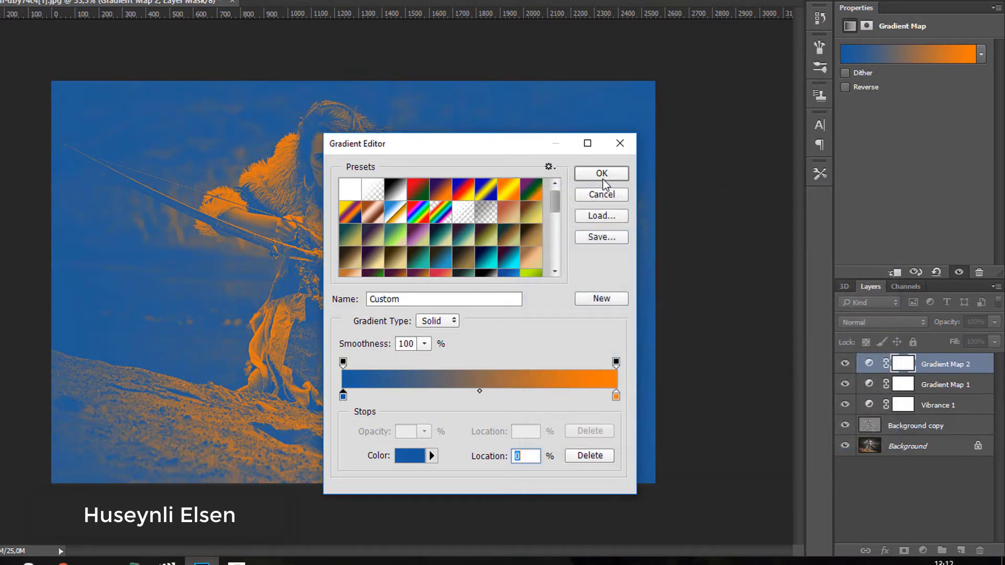
pyautogui.click(599, 175)
# Blend Gradient Map 2 in Soft Light at 40% opacity, toggling it to compare
pyautogui.click(881, 321)
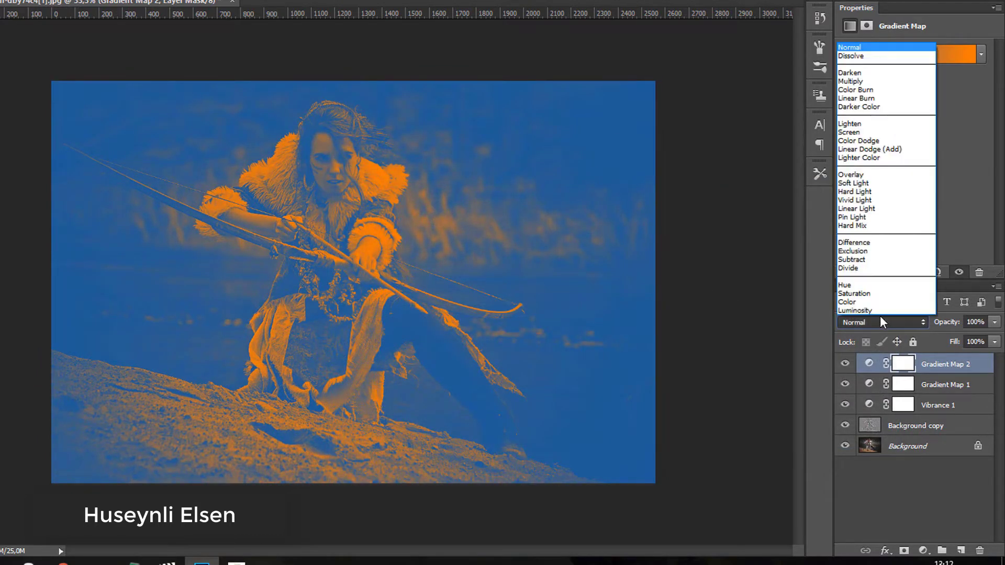
pyautogui.click(853, 183)
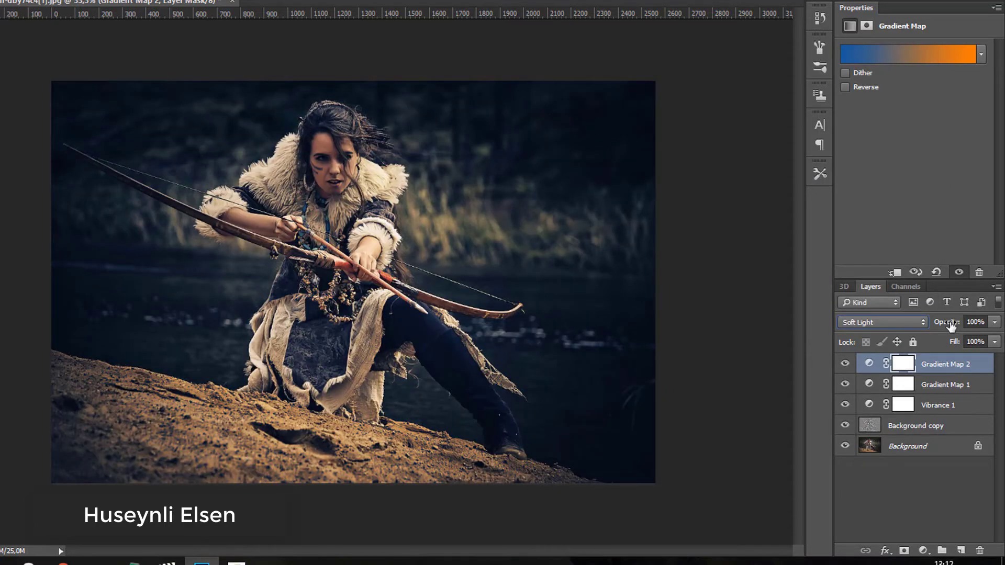
pyautogui.moveTo(950, 325); pyautogui.dragTo(921, 332)
pyautogui.click(994, 323)
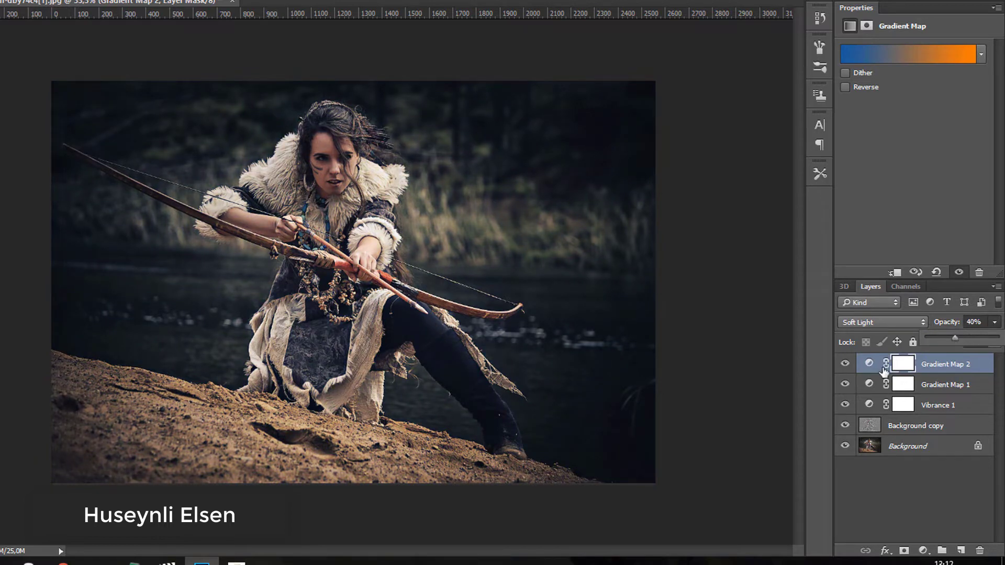
pyautogui.click(845, 363)
pyautogui.click(845, 364)
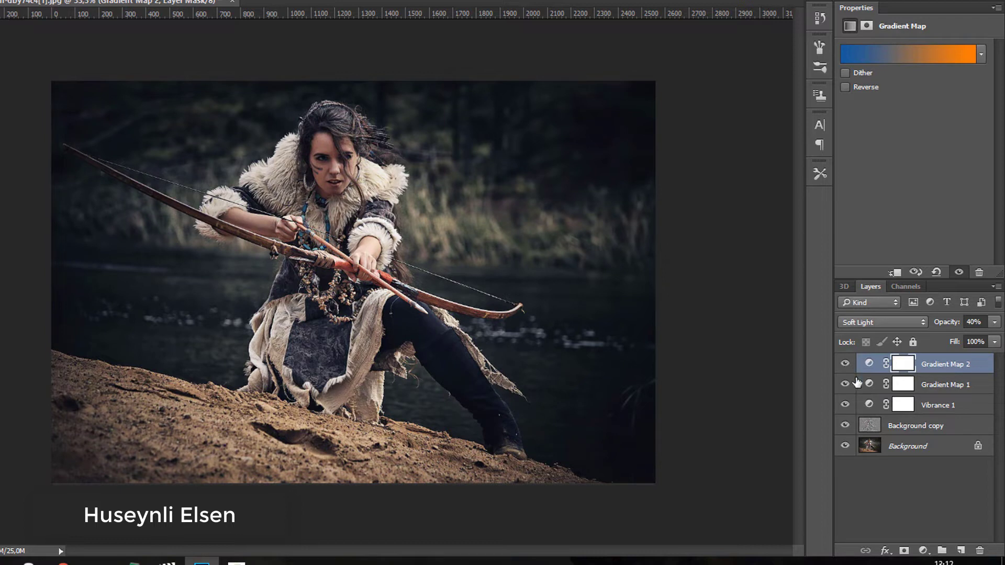
pyautogui.click(924, 550)
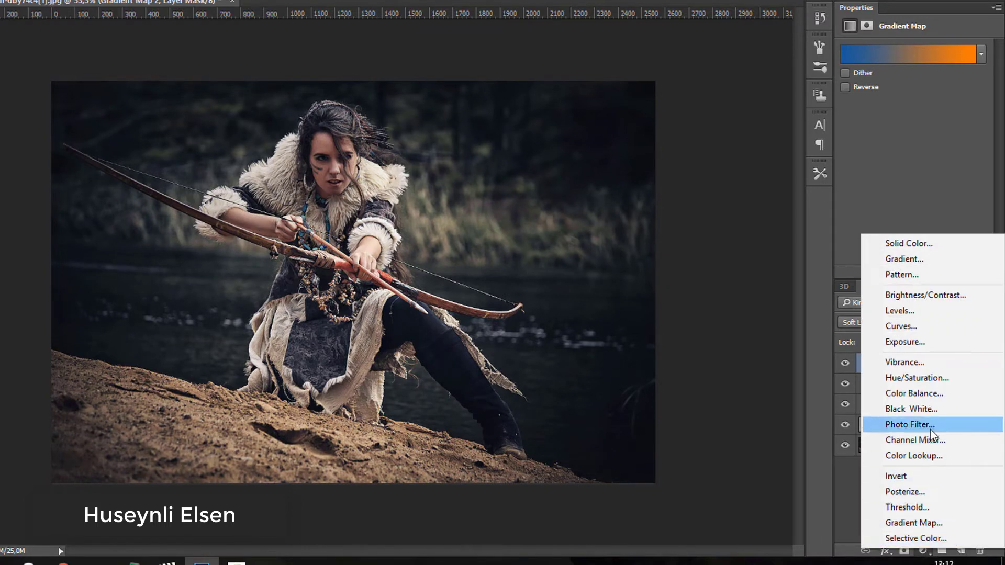
# Add a Curves layer lifting the black point, tinting Blue shadows, and pulling the Red black point inward
pyautogui.click(920, 326)
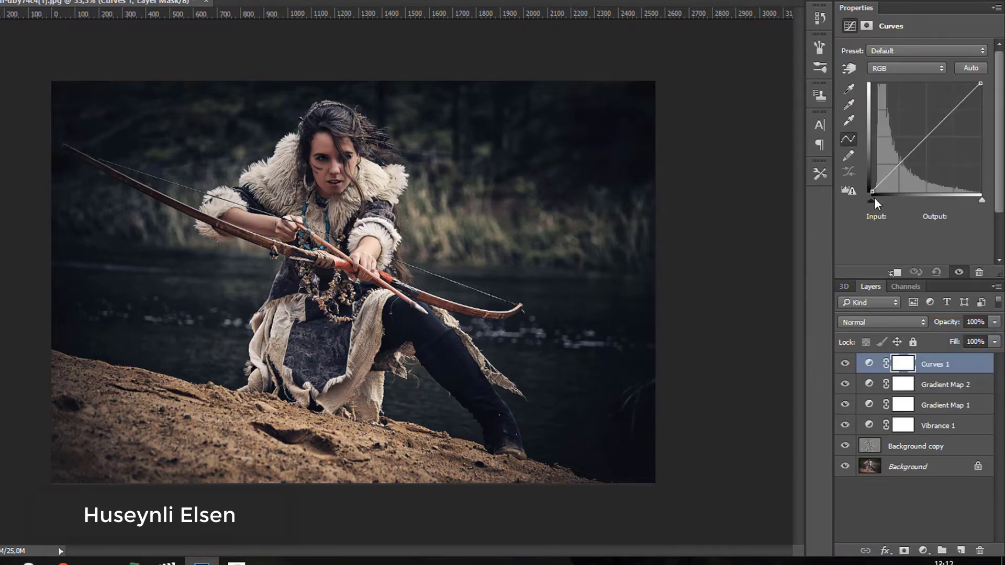
pyautogui.moveTo(871, 192); pyautogui.dragTo(870, 189)
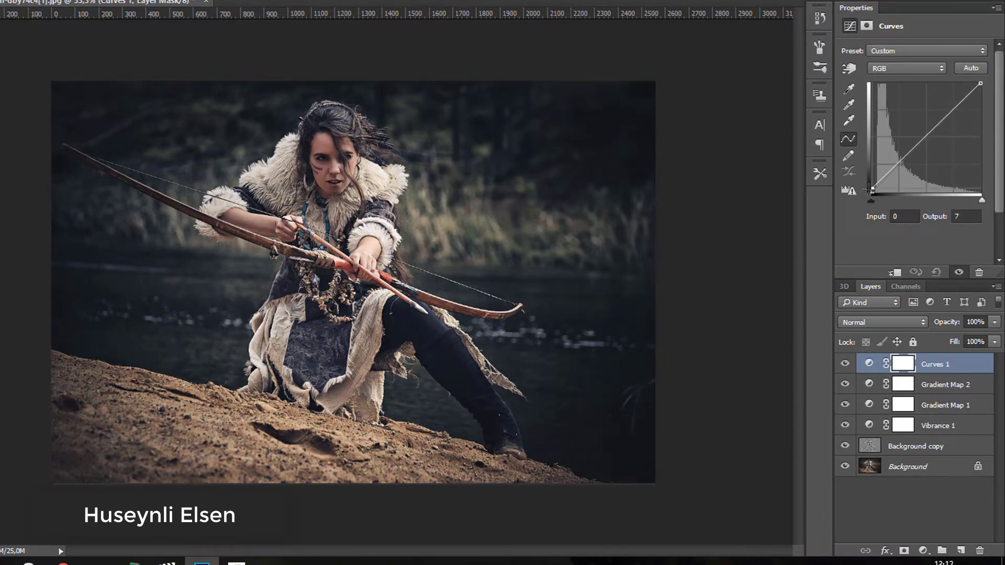
pyautogui.click(894, 68)
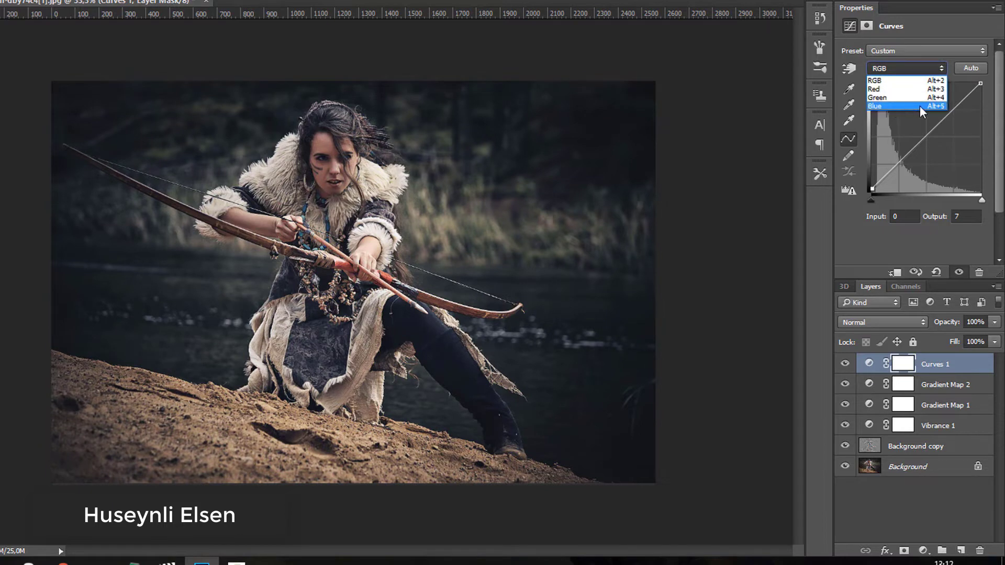
pyautogui.click(919, 106)
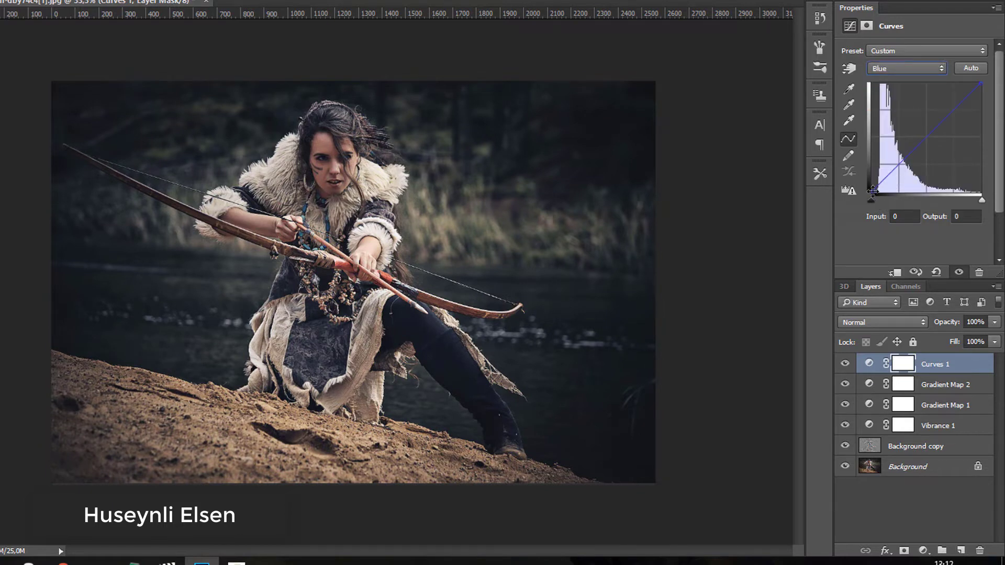
pyautogui.moveTo(871, 190); pyautogui.dragTo(871, 187)
pyautogui.moveTo(924, 137); pyautogui.dragTo(924, 140)
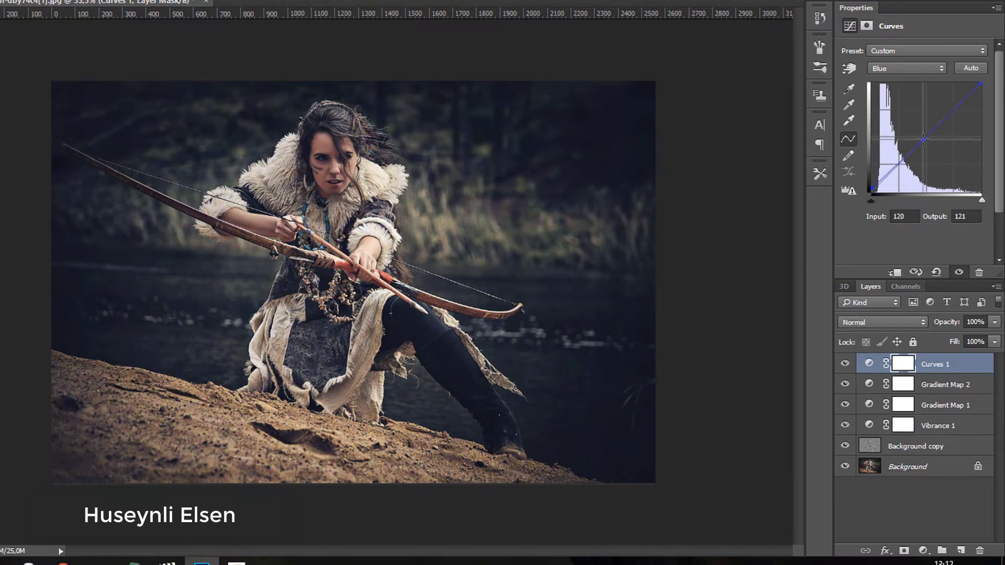
pyautogui.click(889, 68)
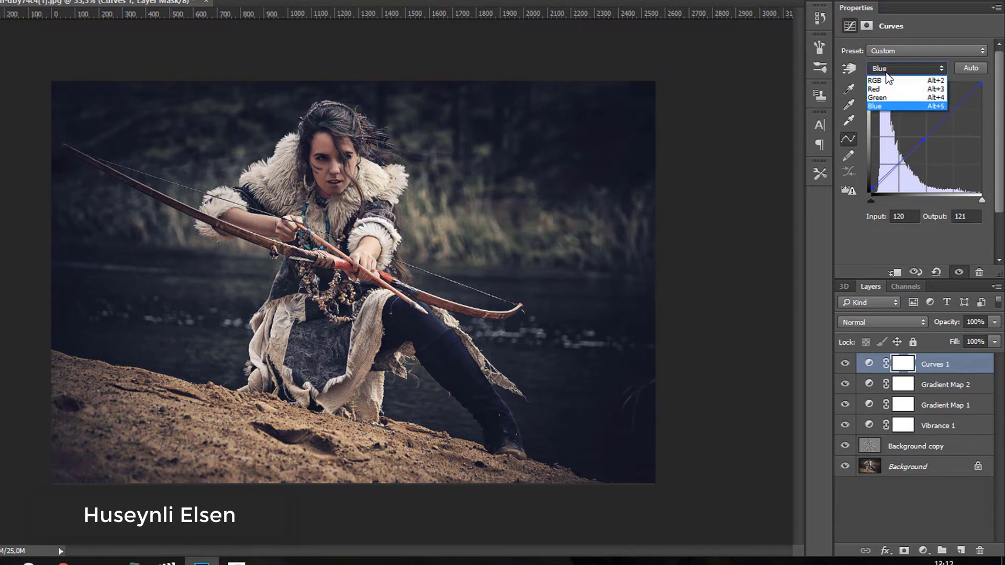
pyautogui.click(891, 88)
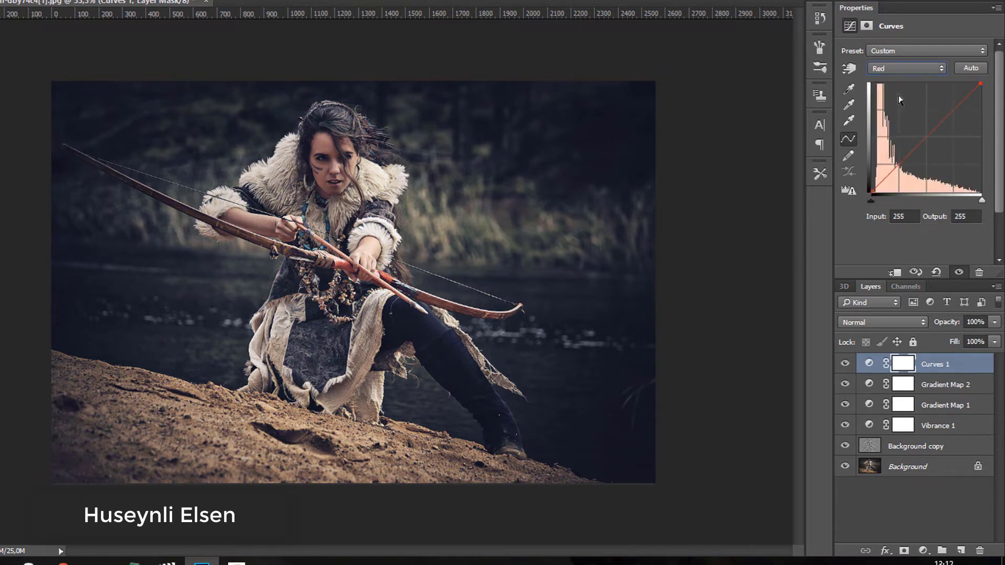
pyautogui.moveTo(872, 191); pyautogui.dragTo(875, 191)
# Reduce Curves 1 opacity to 59%, toggling it on and off to compare
pyautogui.click(846, 365)
pyautogui.click(846, 364)
pyautogui.moveTo(957, 324); pyautogui.dragTo(937, 328)
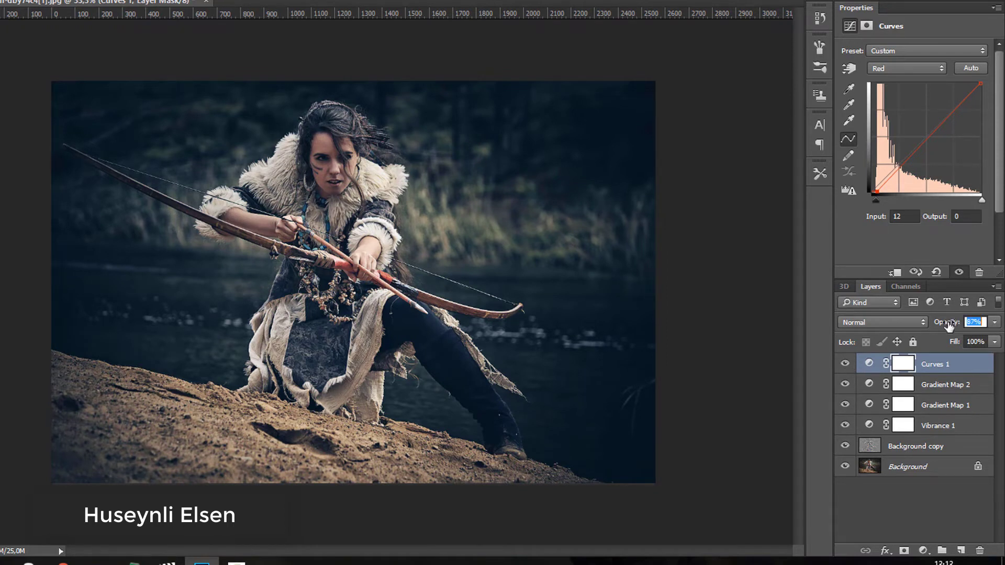
pyautogui.click(846, 364)
pyautogui.moveTo(957, 324); pyautogui.dragTo(944, 325)
pyautogui.click(846, 364)
pyautogui.click(958, 364)
pyautogui.click(923, 550)
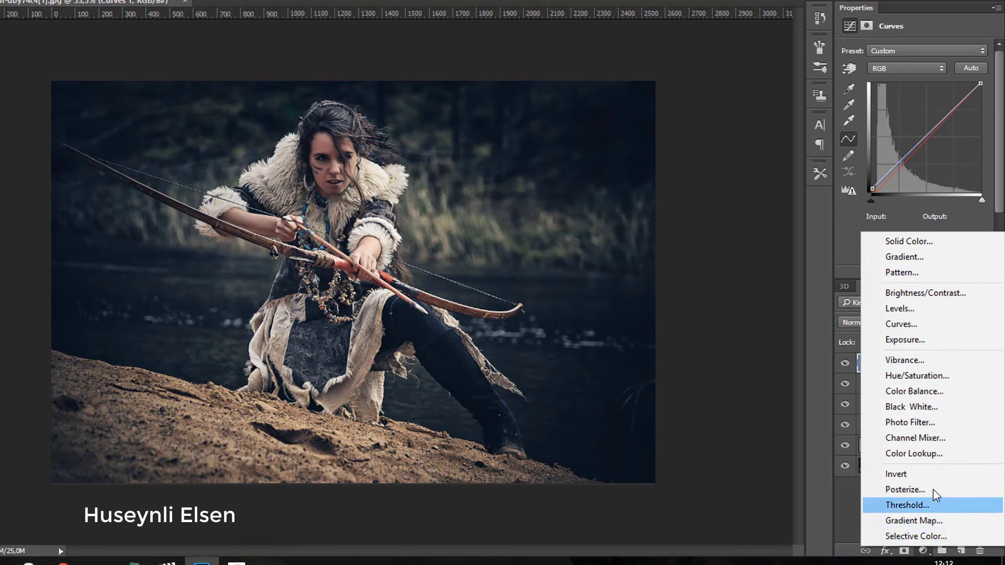
# Add an Exposure layer with Exposure +0.07, Offset -0.0051 and Gamma 1.12
pyautogui.click(936, 344)
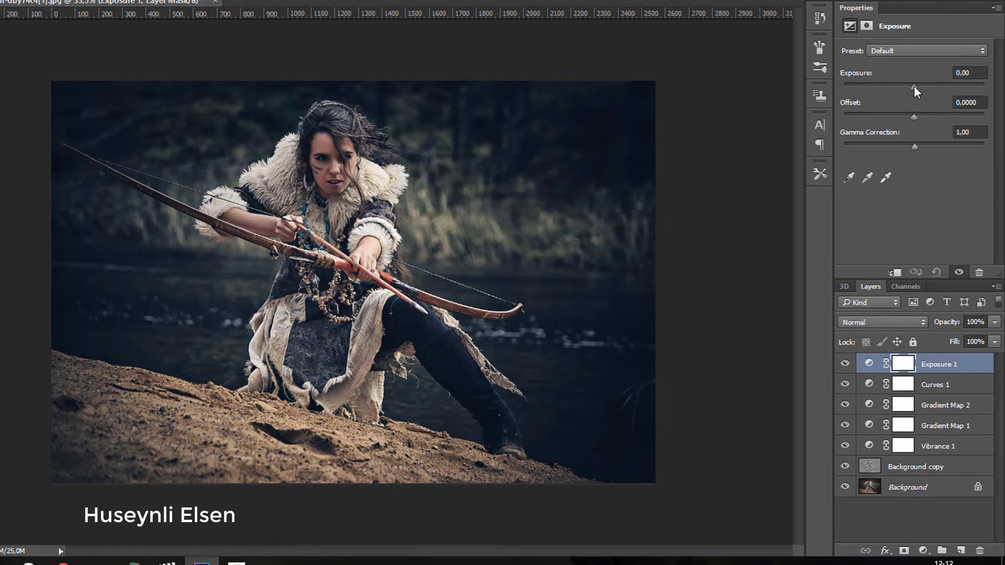
pyautogui.moveTo(914, 86); pyautogui.dragTo(908, 144)
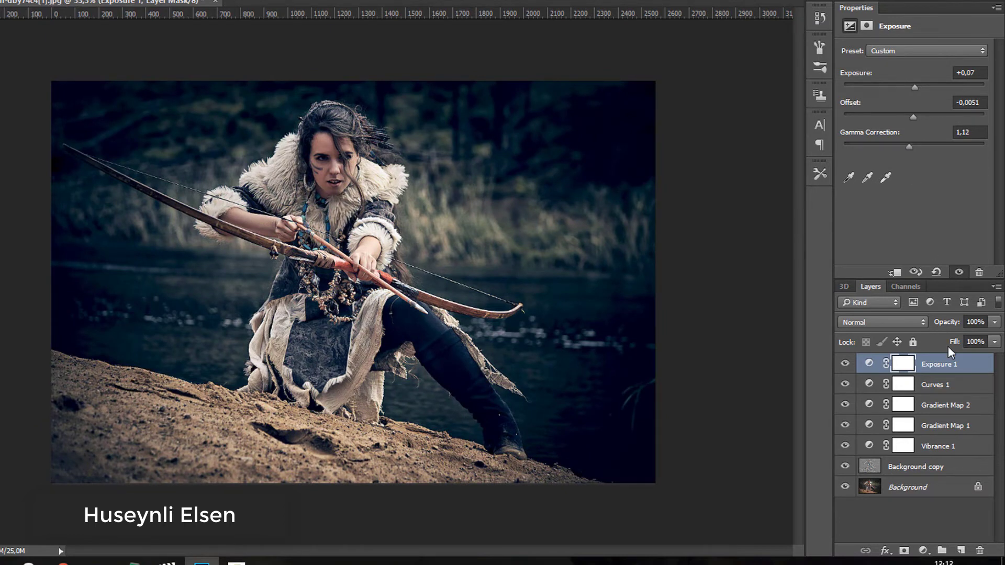
pyautogui.hotkey('ctrl', '2')
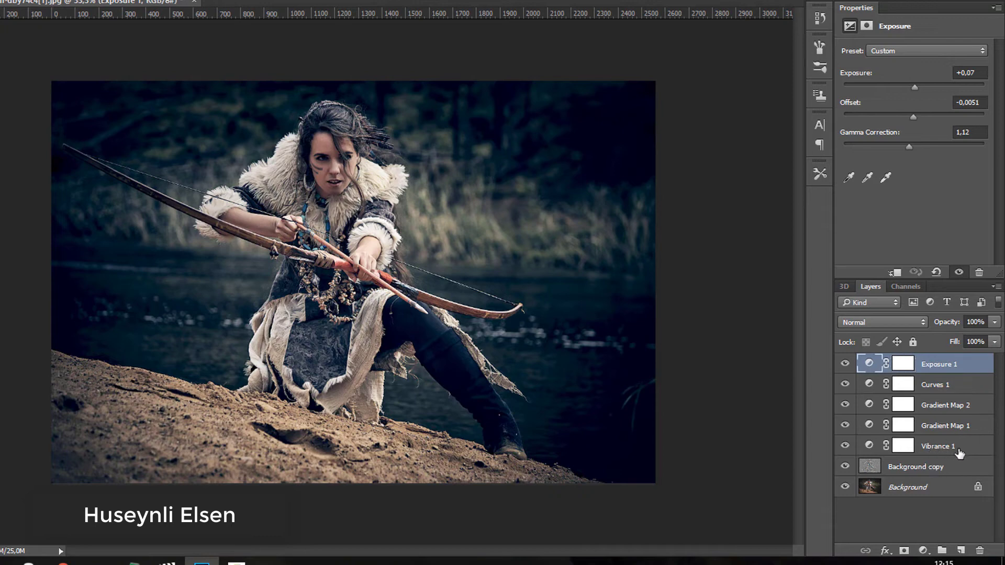
# Add a black-to-transparent Gradient Fill layer above Vibrance 1
pyautogui.click(946, 448)
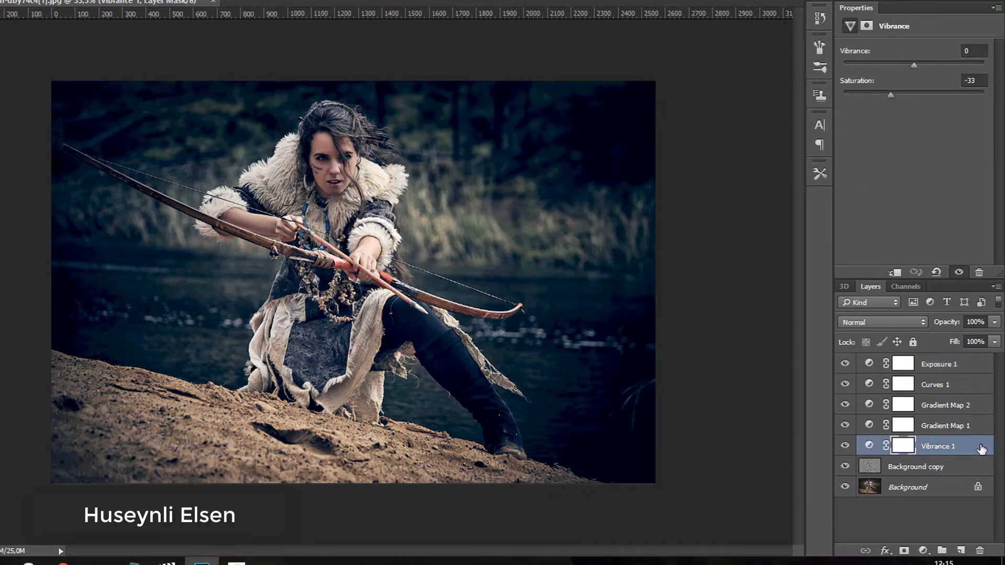
pyautogui.click(922, 550)
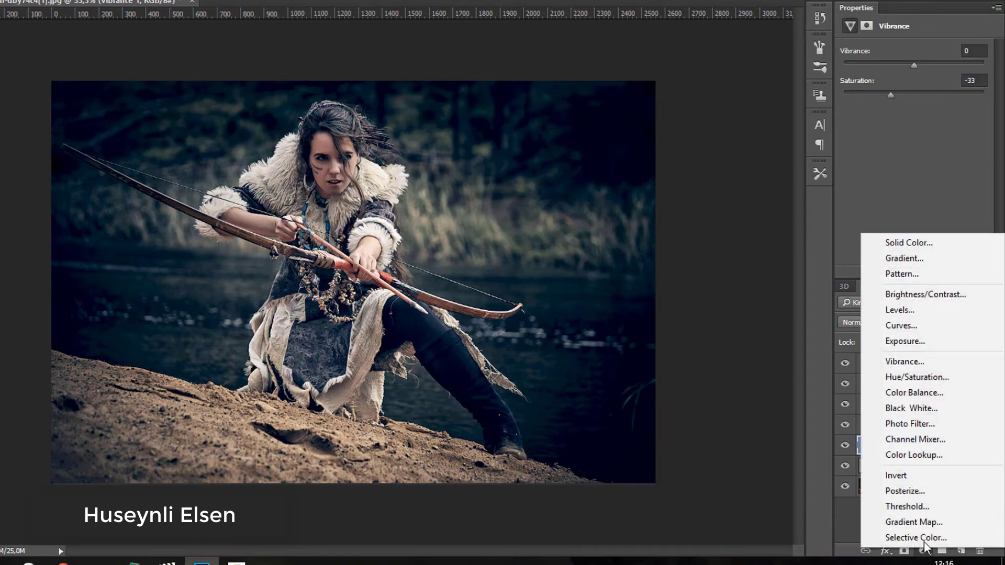
pyautogui.click(938, 258)
pyautogui.click(741, 158)
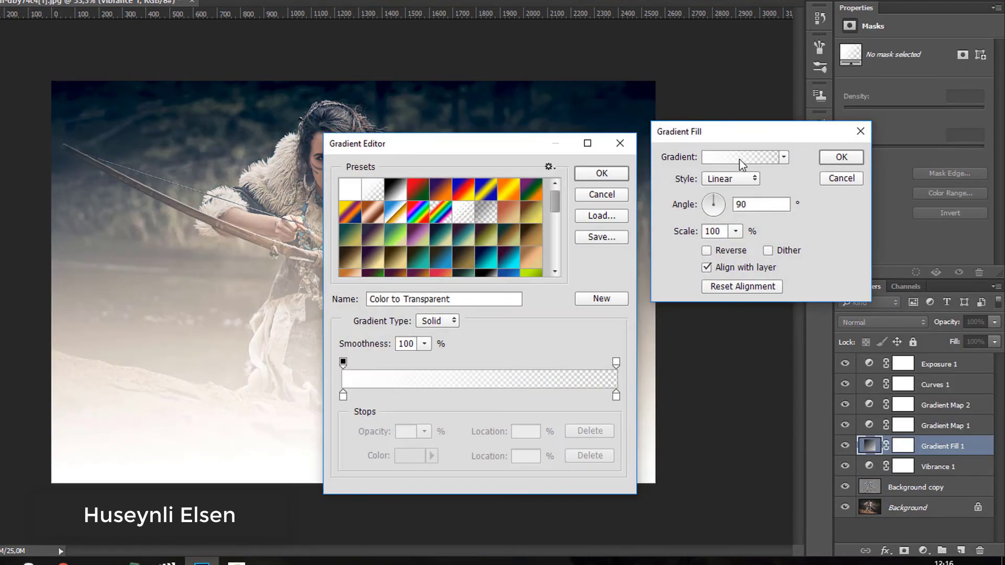
pyautogui.click(372, 190)
pyautogui.click(343, 396)
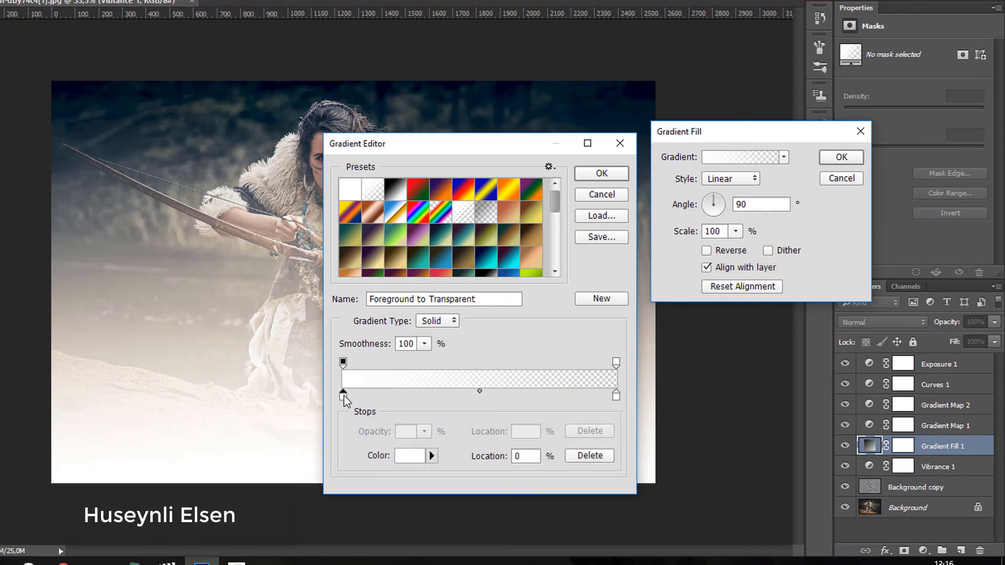
pyautogui.click(409, 456)
pyautogui.click(532, 404)
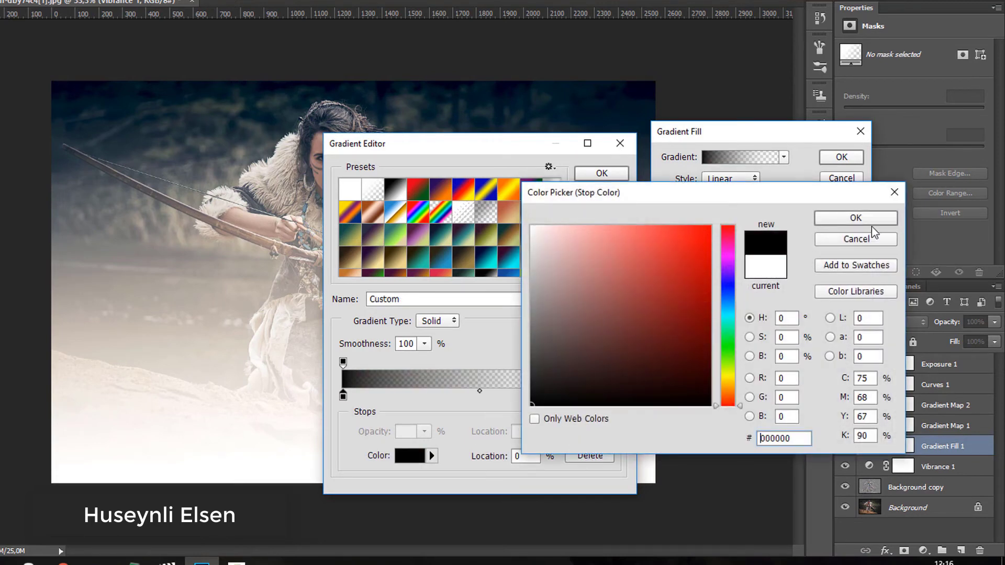
pyautogui.click(866, 217)
pyautogui.click(591, 176)
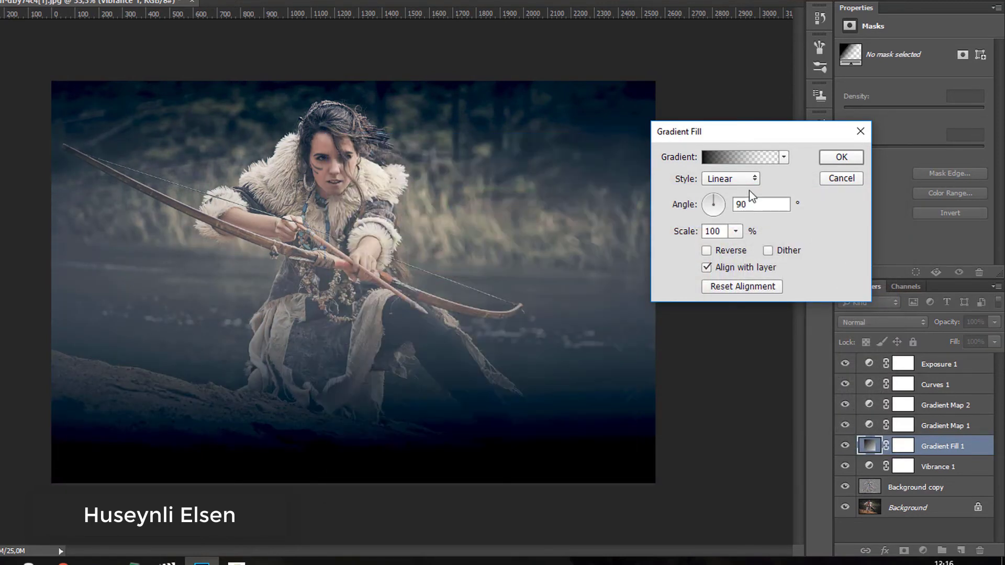
# Make the gradient fill a reversed radial vignette at scale 624
pyautogui.click(731, 179)
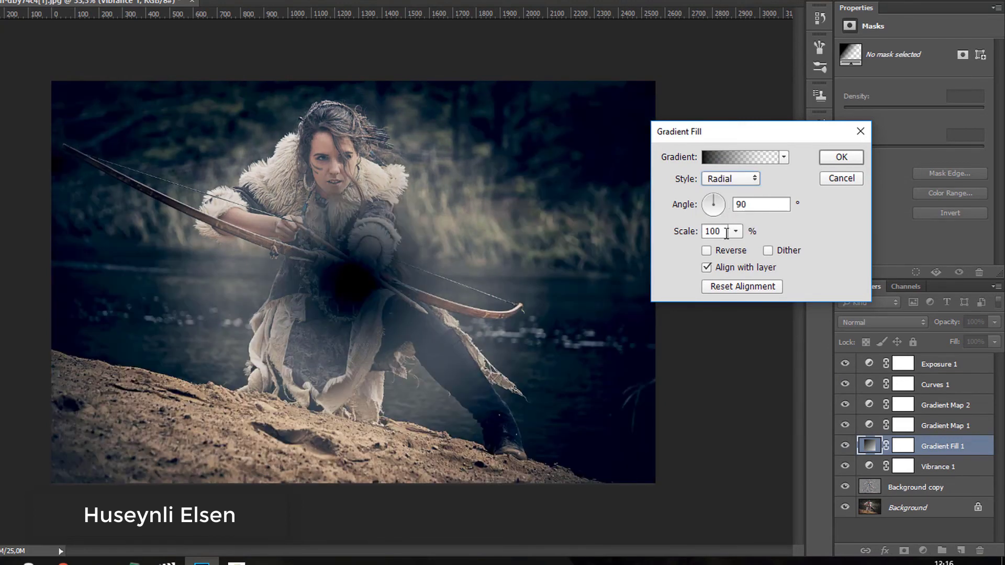
pyautogui.click(706, 251)
pyautogui.click(736, 231)
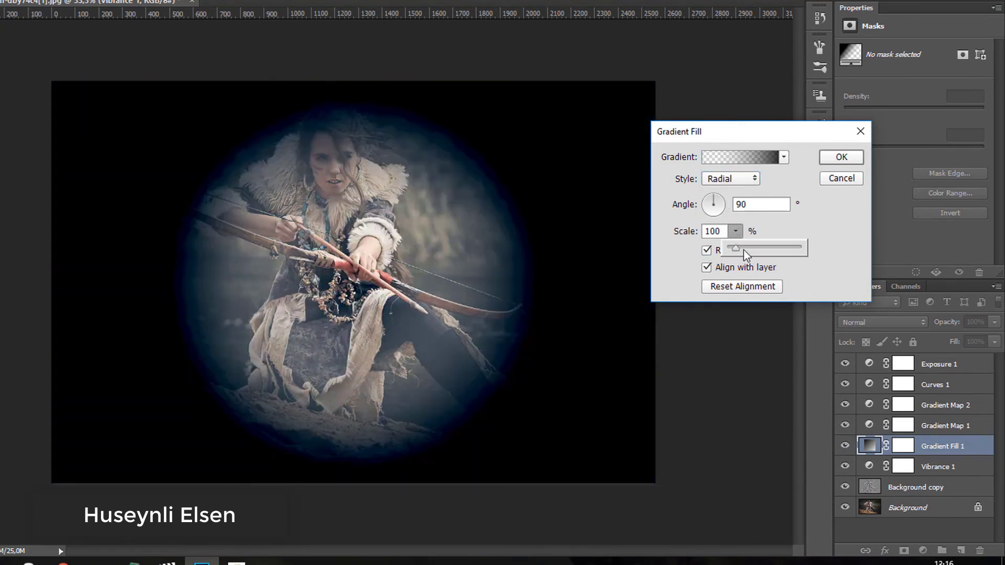
pyautogui.moveTo(736, 249); pyautogui.dragTo(747, 251)
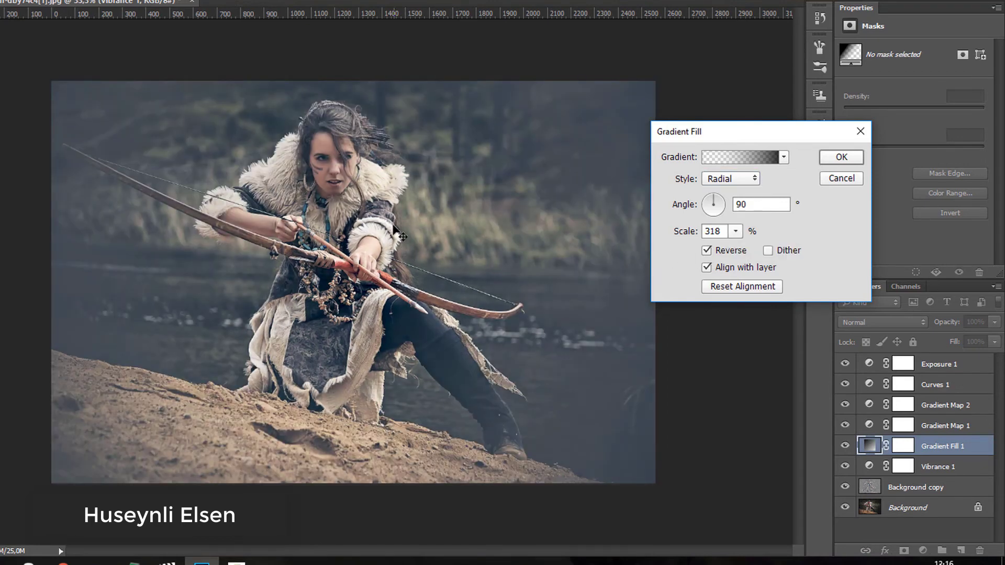
pyautogui.click(735, 231)
pyautogui.moveTo(740, 246); pyautogui.dragTo(757, 249)
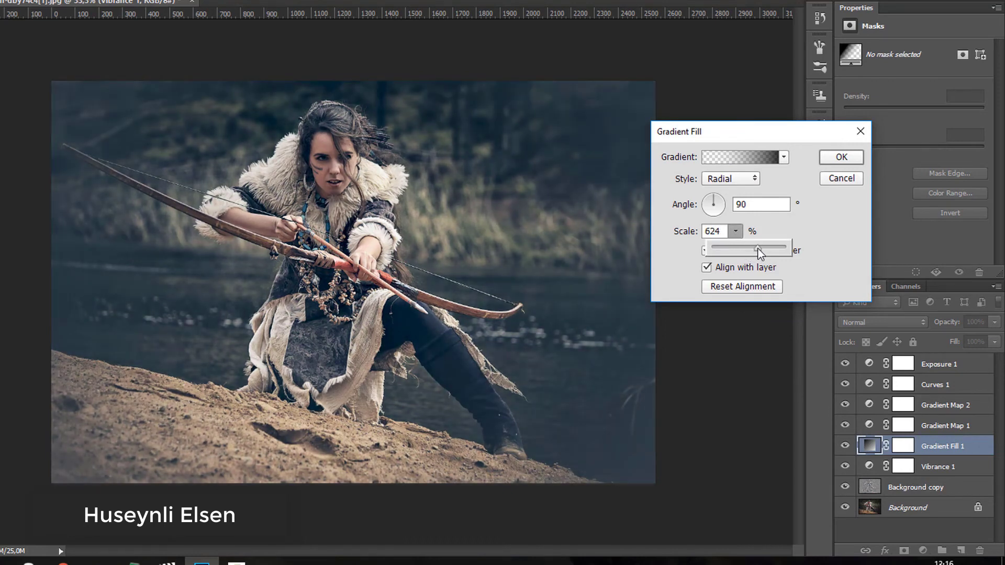
pyautogui.click(839, 158)
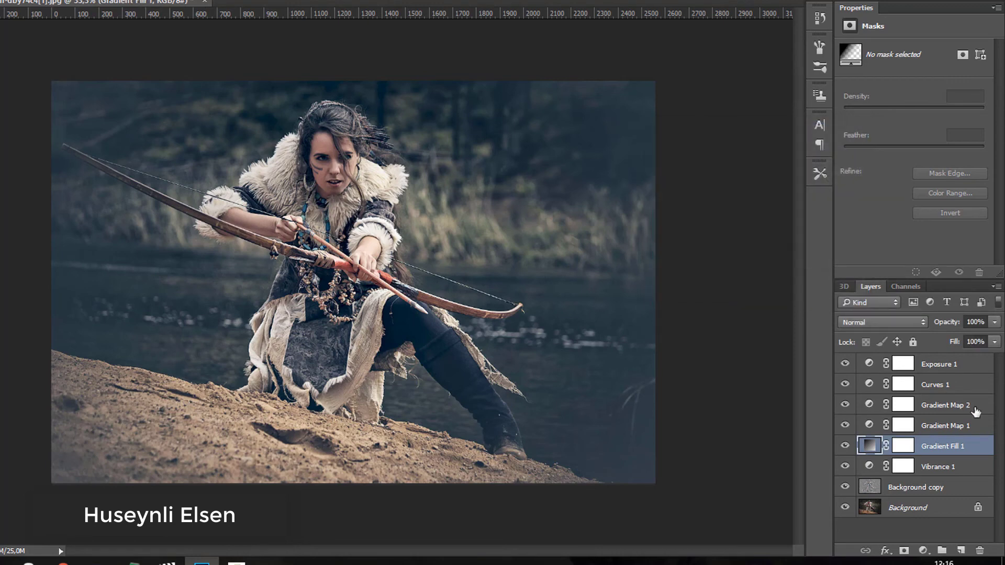
# Set the Gradient Fill layer's opacity to 65%, toggling it to compare
pyautogui.click(995, 322)
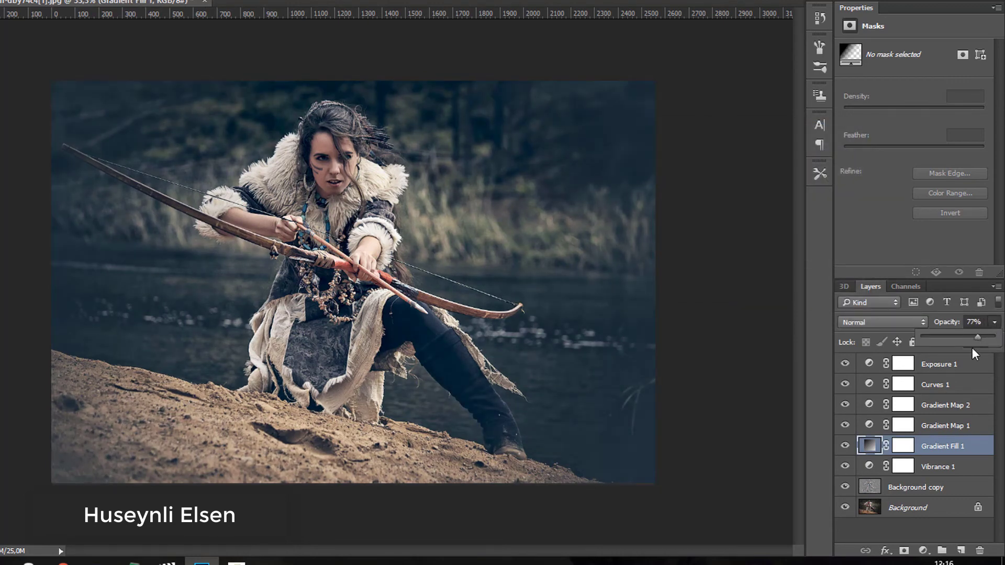
pyautogui.click(845, 446)
pyautogui.click(845, 446)
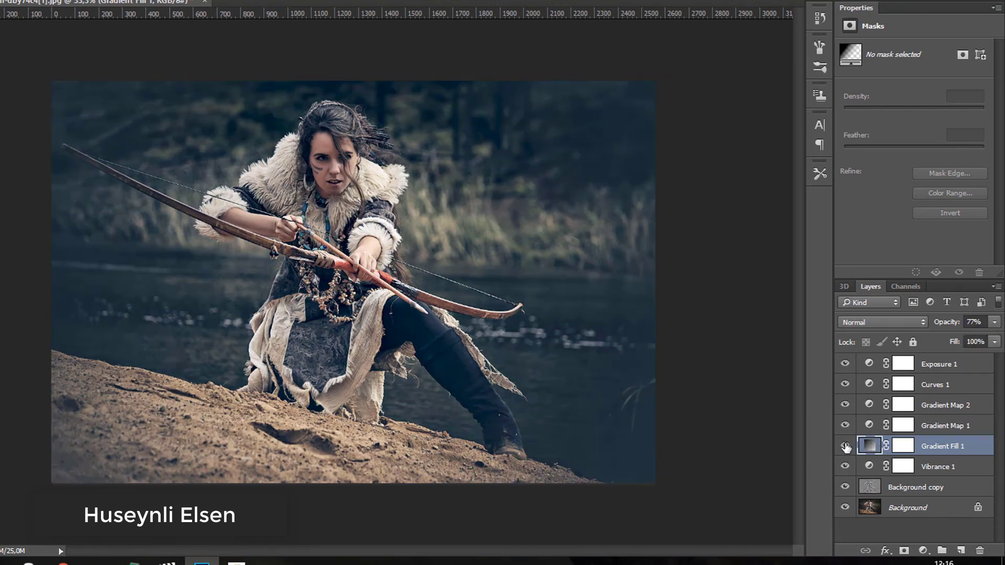
pyautogui.click(994, 322)
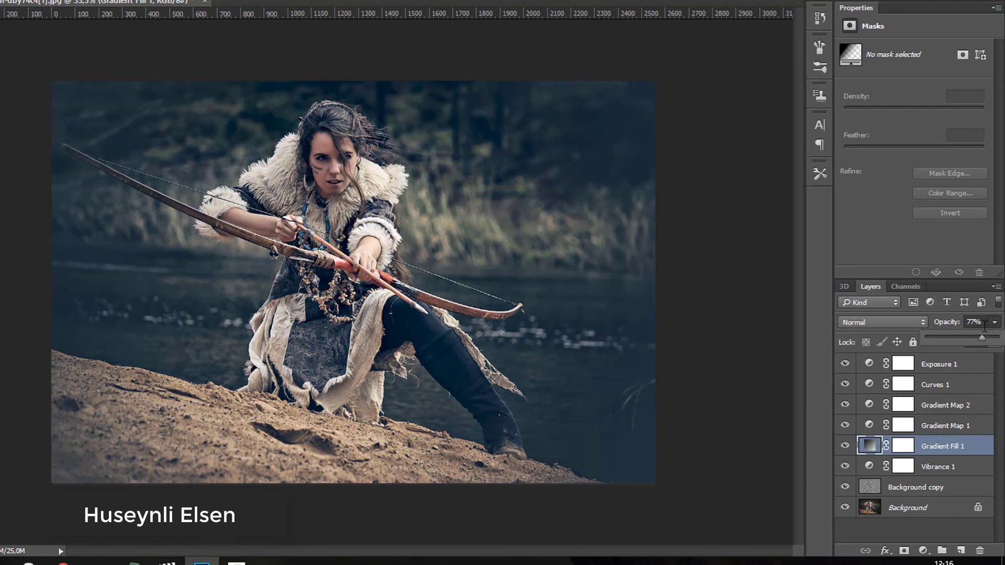
pyautogui.moveTo(978, 335); pyautogui.dragTo(975, 336)
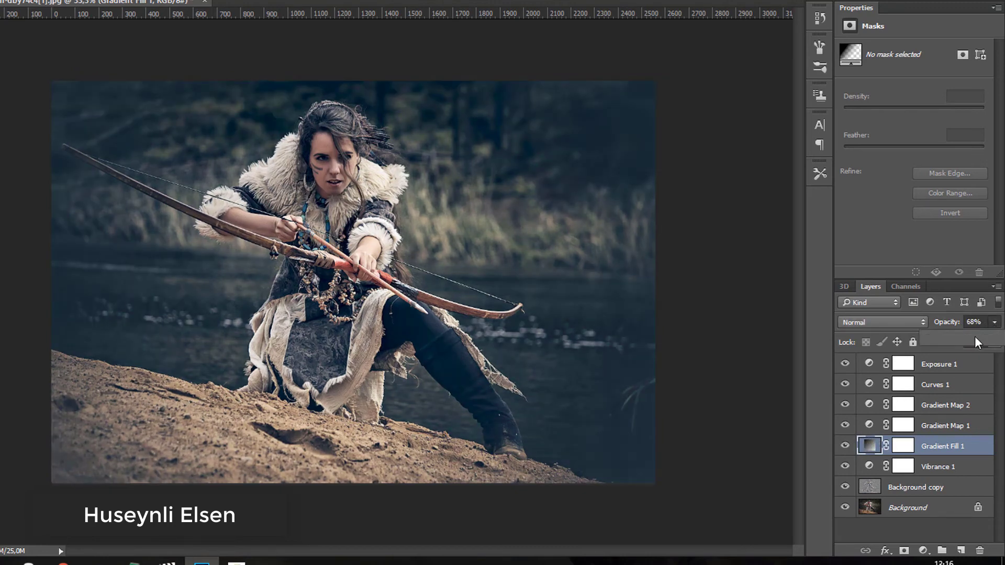
pyautogui.click(845, 446)
pyautogui.click(845, 446)
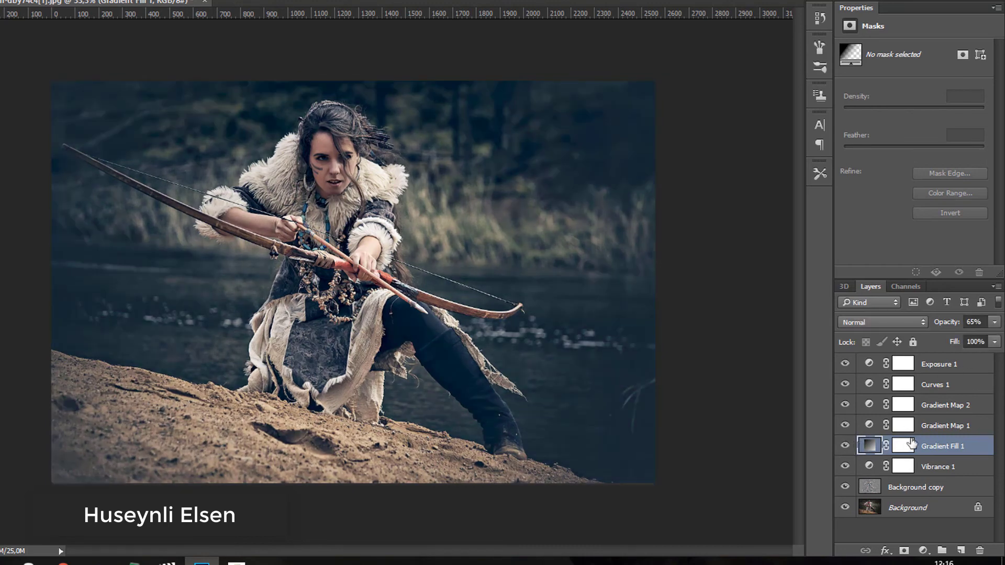
# Group Exposure 1 through Background copy into Group 1, then hide it for before/after
pyautogui.click(948, 366)
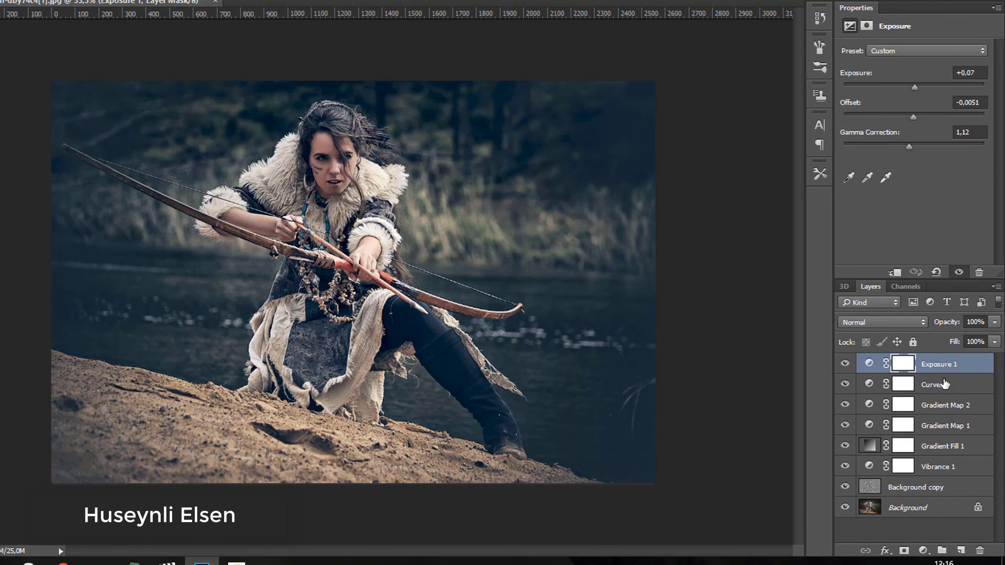
pyautogui.keyDown('shift'); pyautogui.click(933, 488); pyautogui.keyUp('shift')
pyautogui.hotkey('ctrl', 'g')
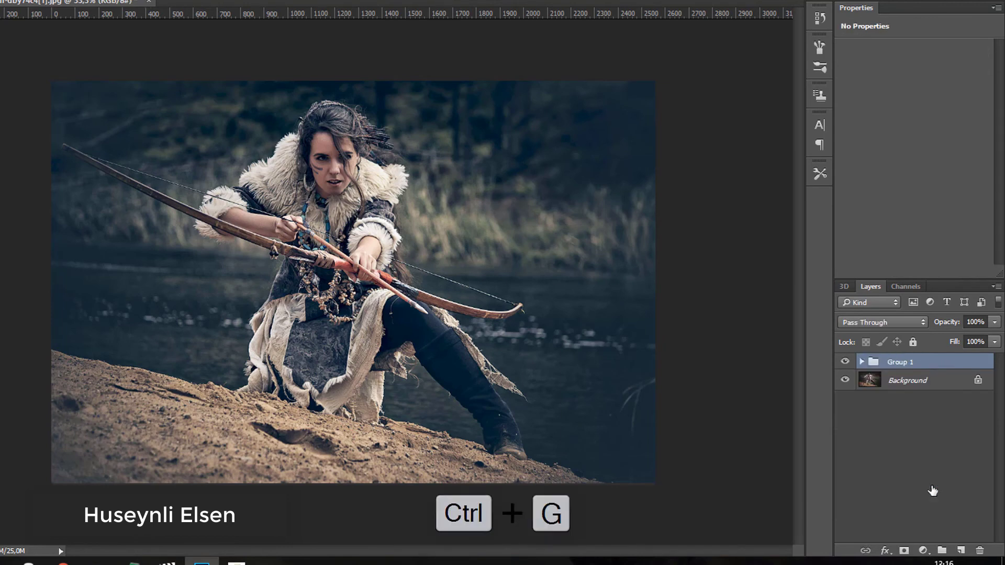
pyautogui.click(845, 362)
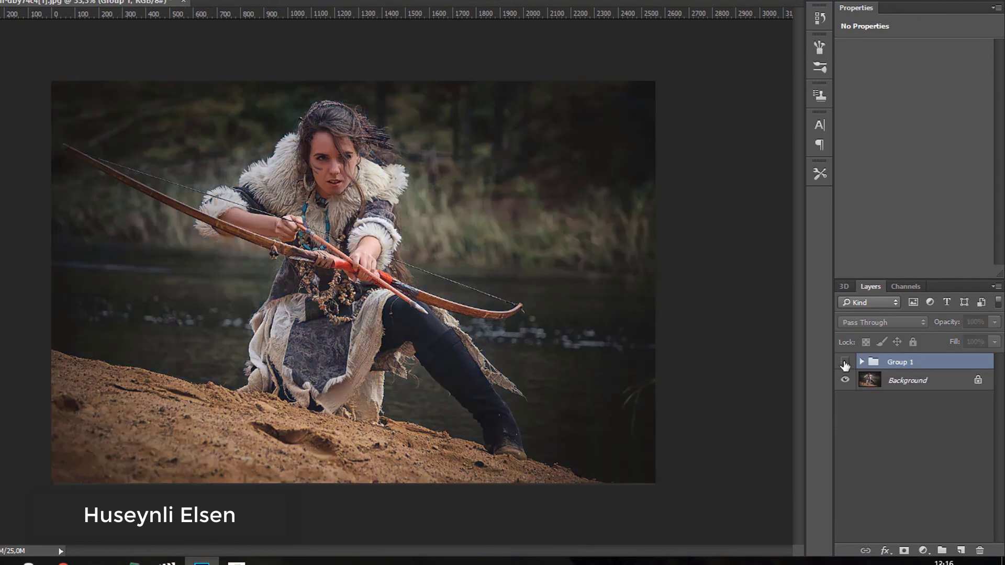